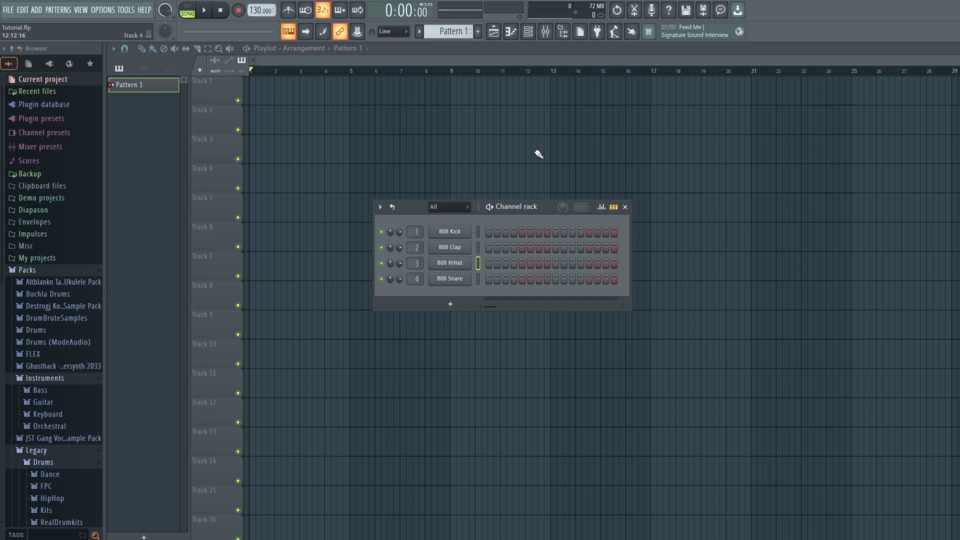
{"action": "left_click", "coordinate": [532, 33]}
{"action": "left_click", "coordinate": [532, 33]}
{"action": "key", "text": "space"}
{"action": "key", "text": "space"}
- Place 808 Kick hits on steps 1, 5, 9 and 13 and 808 Clap hits on steps 5 and 13, with the pattern playing
{"action": "left_click_drag", "start_coordinate": [409, 203], "coordinate": [409, 196]}
{"action": "left_click", "coordinate": [488, 223]}
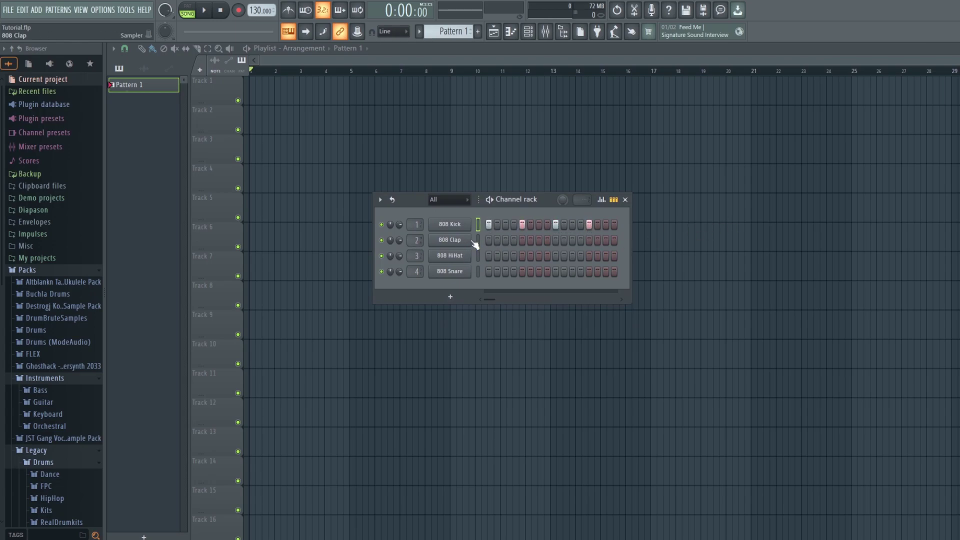
{"action": "key", "text": "space"}
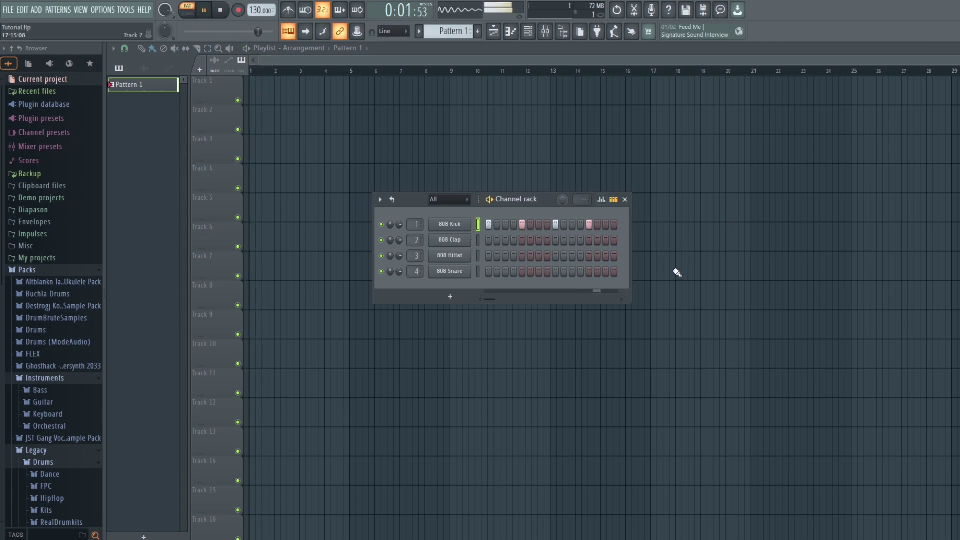
{"action": "left_click", "coordinate": [523, 240]}
{"action": "left_click", "coordinate": [589, 241]}
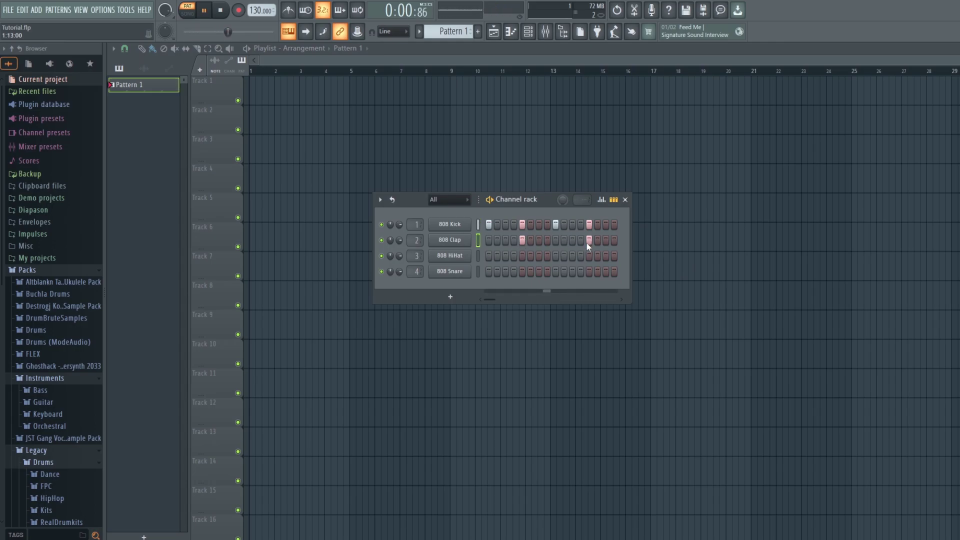
- Fill every second step of the 808 HiHat, add an extra hit on step 6, and stop playback
{"action": "right_click", "coordinate": [467, 254]}
{"action": "left_click", "coordinate": [589, 286]}
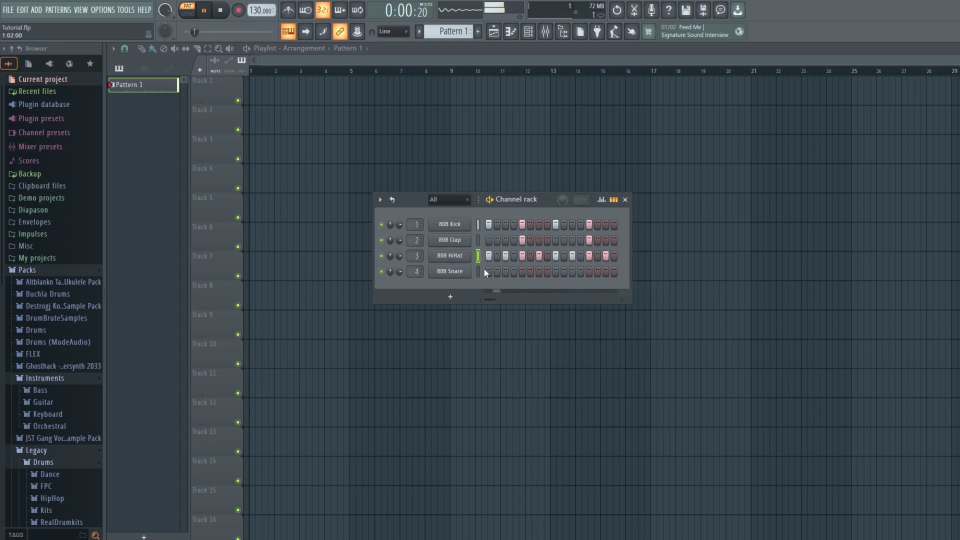
{"action": "left_click", "coordinate": [531, 256]}
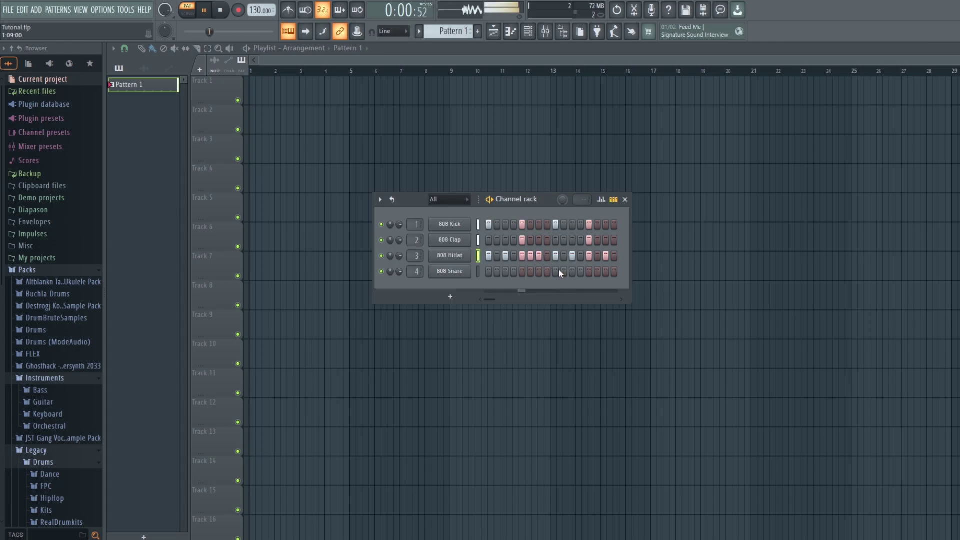
{"action": "left_click", "coordinate": [223, 11]}
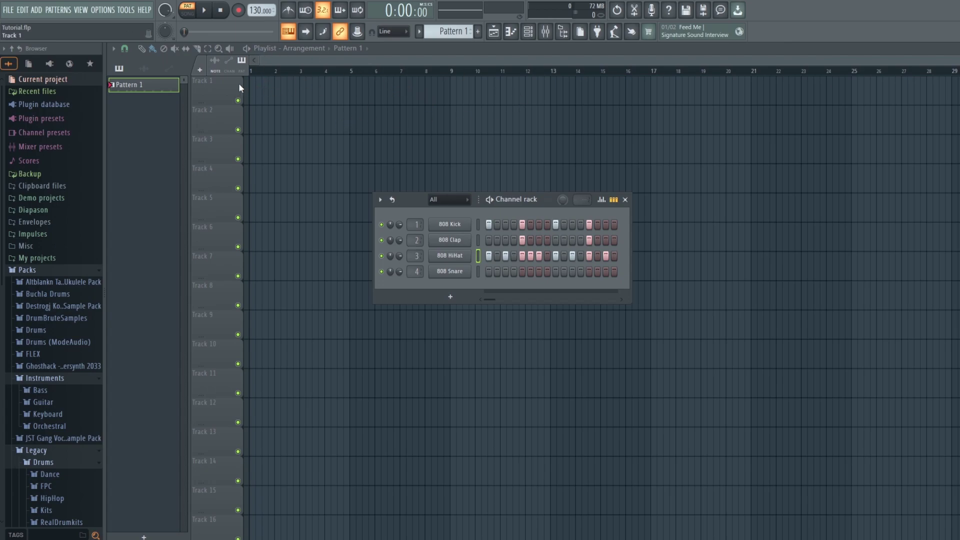
{"action": "right_click", "coordinate": [131, 89]}
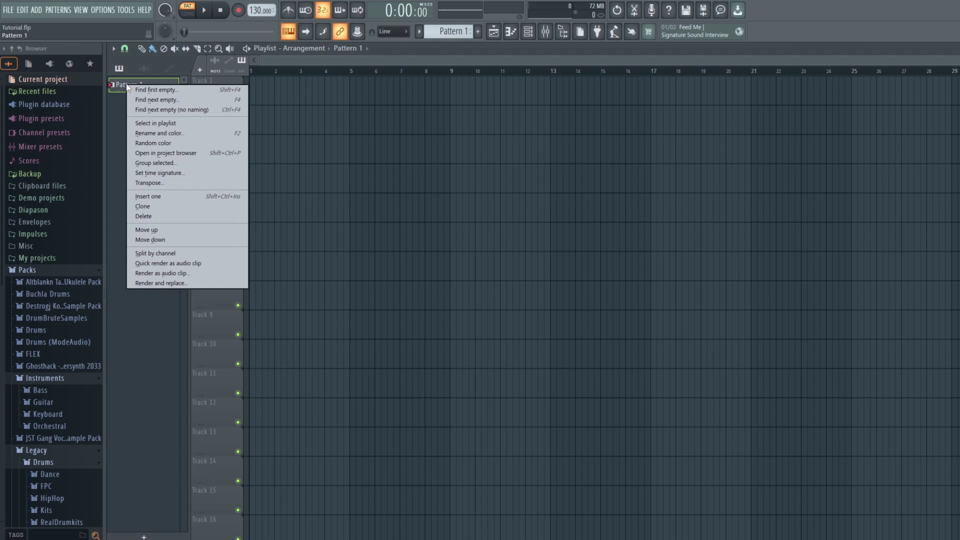
{"action": "left_click", "coordinate": [169, 134]}
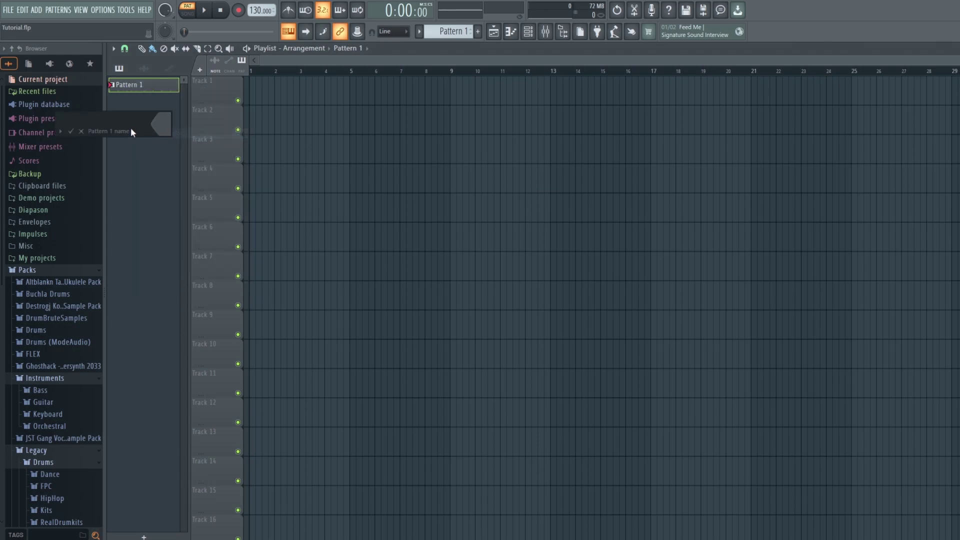
{"action": "left_click", "coordinate": [82, 133]}
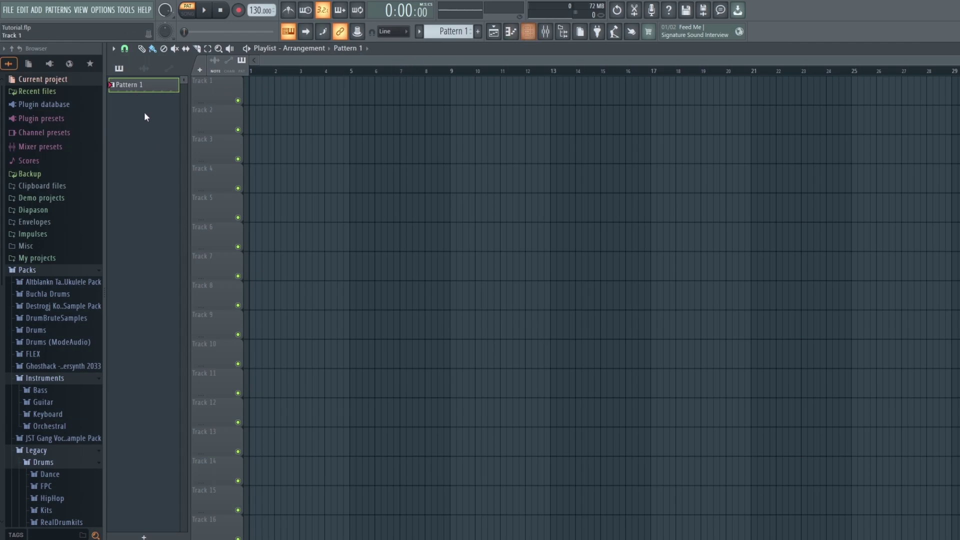
- Paint Pattern 1 clips along Track 1 from bar 1 through bar 9, deleting any stray clips beyond them
{"action": "left_click_drag", "start_coordinate": [256, 96], "coordinate": [452, 93]}
{"action": "left_click", "coordinate": [503, 95]}
{"action": "left_click", "coordinate": [559, 95]}
{"action": "left_click", "coordinate": [625, 95]}
{"action": "right_click", "coordinate": [634, 94]}
{"action": "right_click", "coordinate": [511, 96]}
{"action": "right_click", "coordinate": [569, 94]}
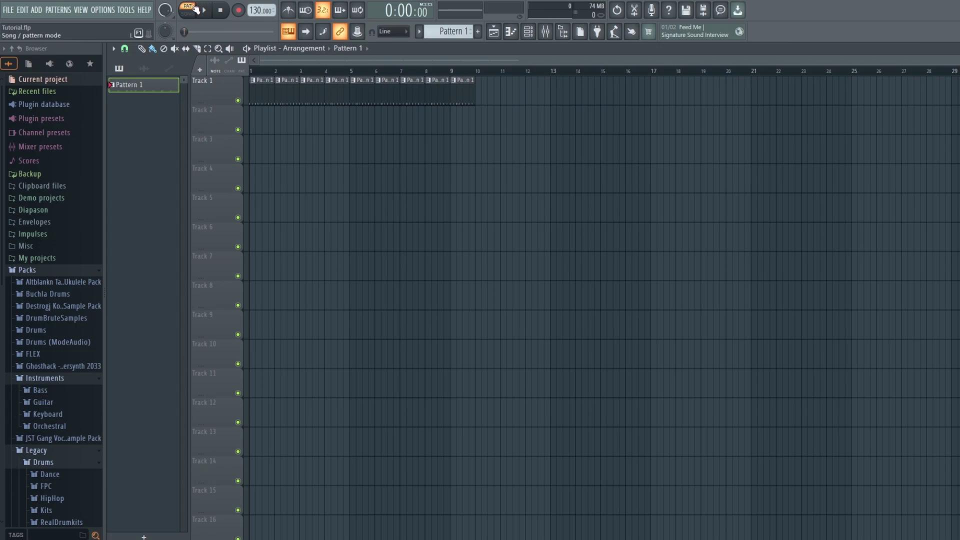
- Show the channel rack, switch playback to song mode, and play the arrangement briefly before stopping it
{"action": "left_click", "coordinate": [529, 32]}
{"action": "left_click", "coordinate": [187, 10]}
{"action": "left_click", "coordinate": [205, 10]}
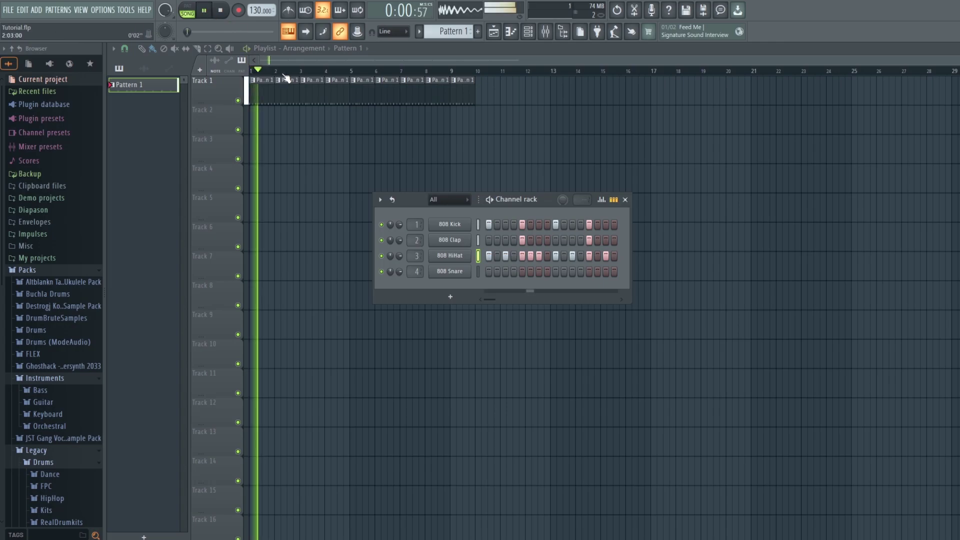
{"action": "left_click", "coordinate": [221, 12]}
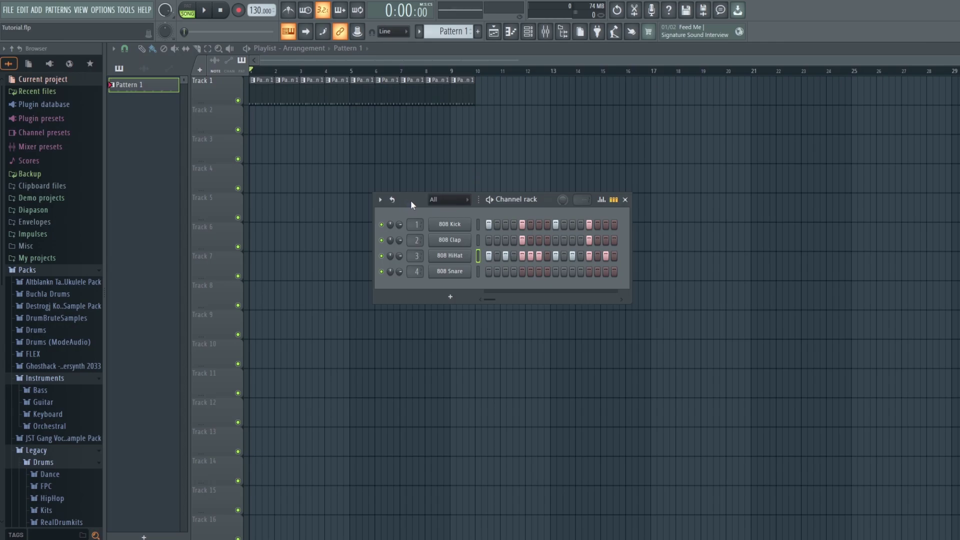
- Try creating new patterns containing runs of 808 Clap steps, and undo back to Pattern 1
{"action": "key", "text": "F4"}
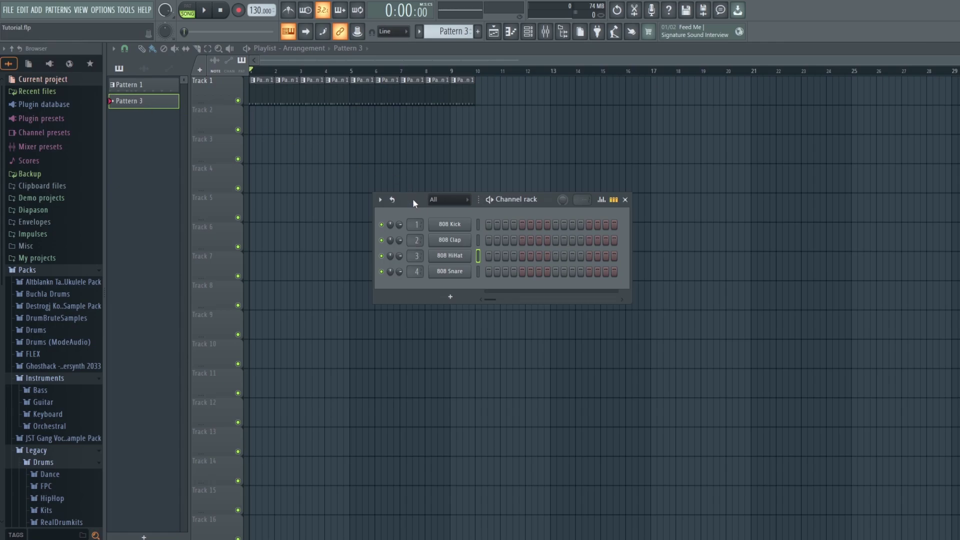
{"action": "left_click_drag", "start_coordinate": [514, 240], "coordinate": [546, 239]}
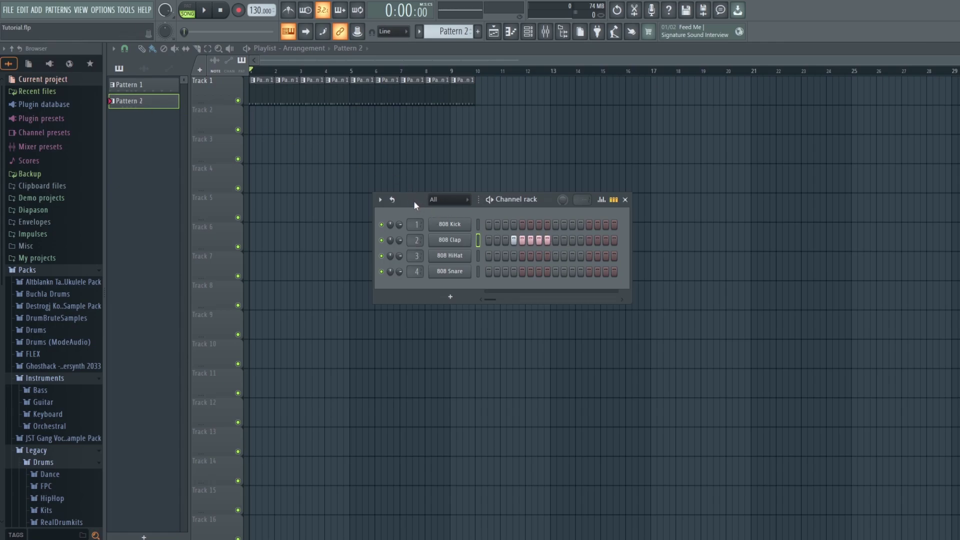
{"action": "key", "text": "F4"}
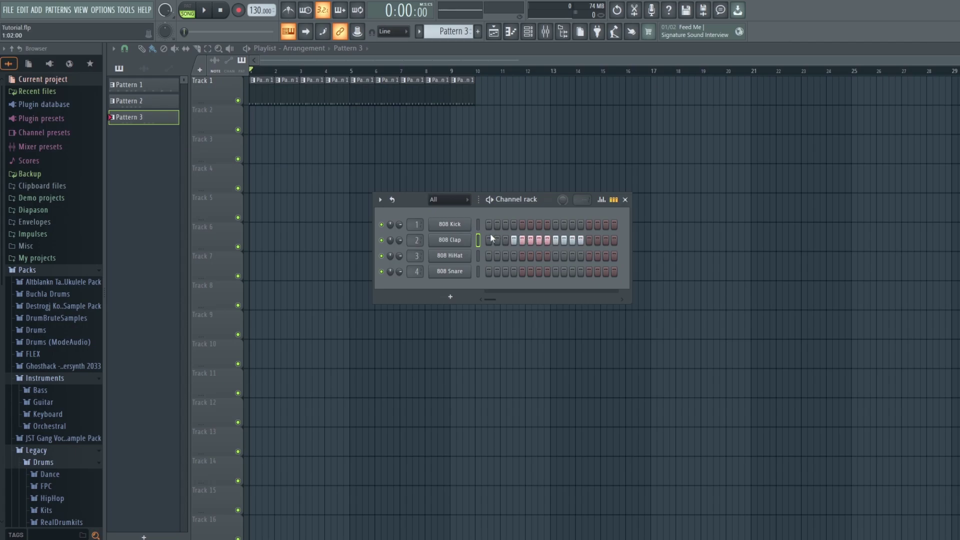
{"action": "key", "text": "F4"}
{"action": "key", "text": "ctrl+z"}
{"action": "left_click_drag", "start_coordinate": [514, 240], "coordinate": [587, 239]}
{"action": "key", "text": "ctrl+z"}
{"action": "key", "text": "ctrl+z"}
{"action": "key", "text": "ctrl+z"}
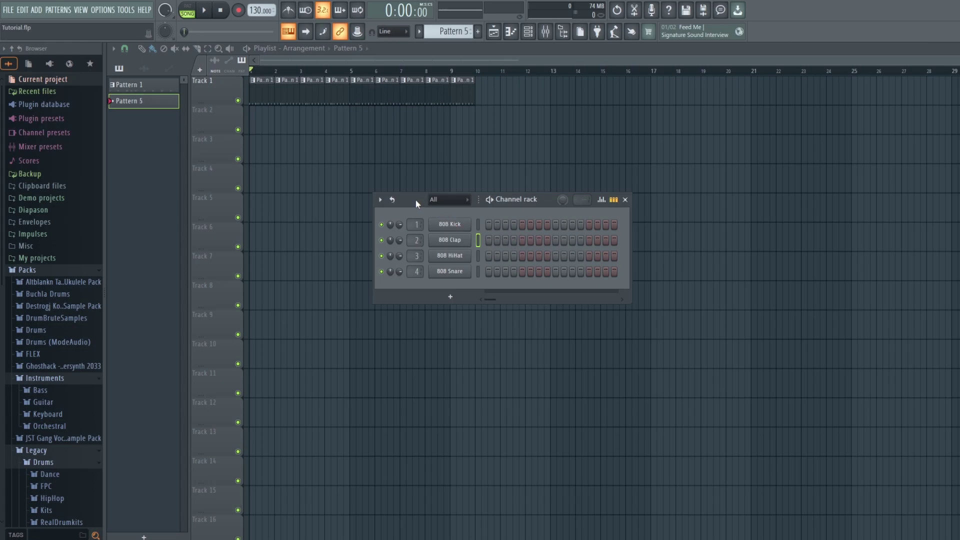
{"action": "key", "text": "ctrl+z"}
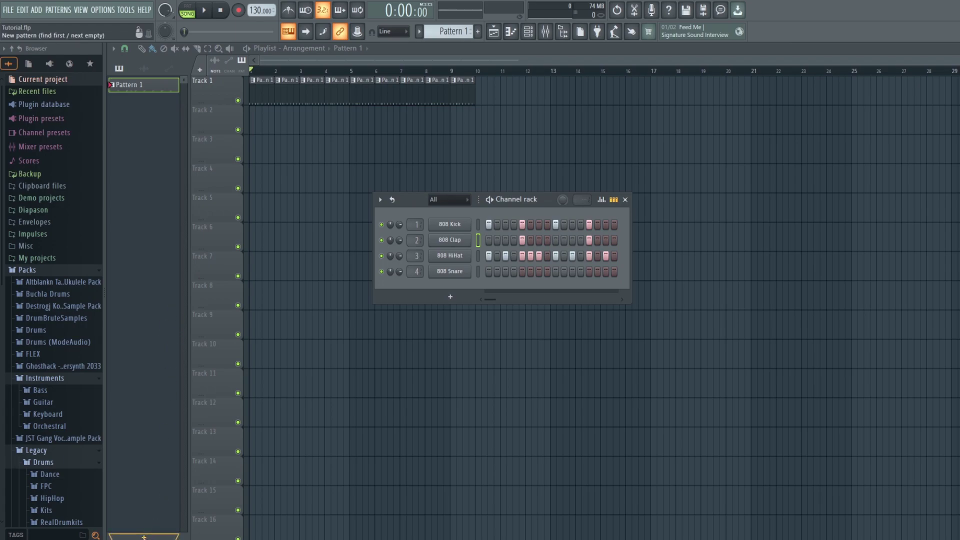
- Add a new empty pattern and name it "jasbflaibgf"
{"action": "left_click", "coordinate": [144, 537]}
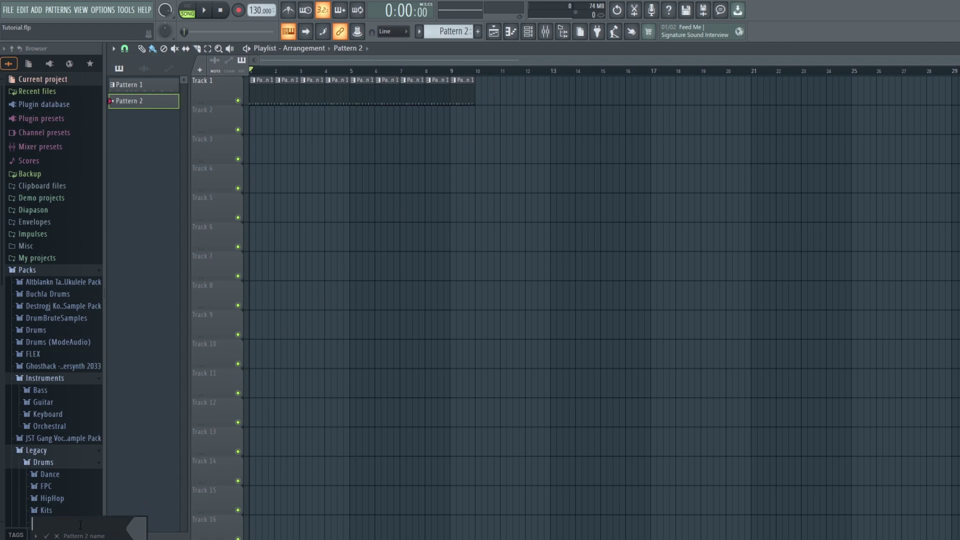
{"action": "left_click_drag", "start_coordinate": [95, 536], "coordinate": [383, 300]}
{"action": "type", "text": "jasbflaibgf"}
{"action": "key", "text": "Return"}
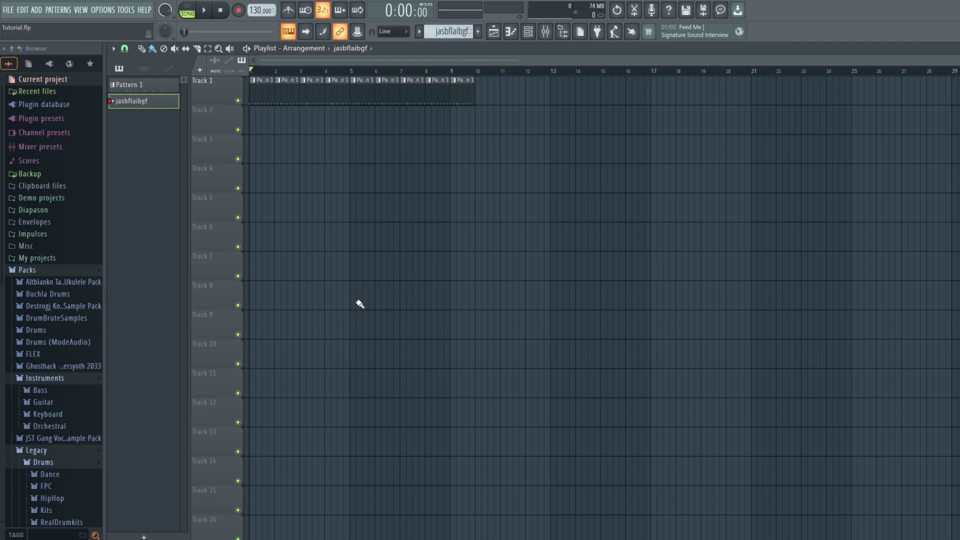
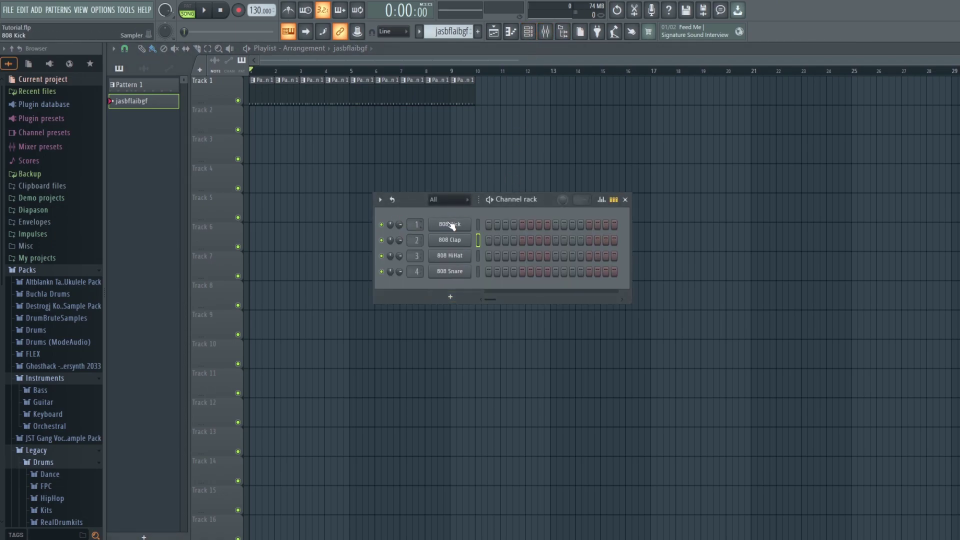
- Add a FLEX instrument as a new channel below 808 Snare in the channel rack
{"action": "right_click", "coordinate": [451, 272]}
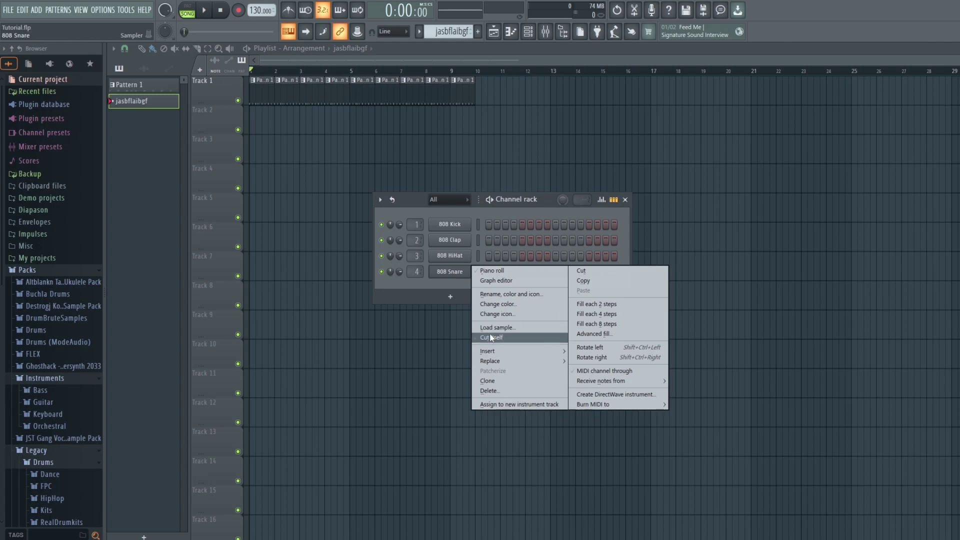
{"action": "mouse_move", "coordinate": [507, 352]}
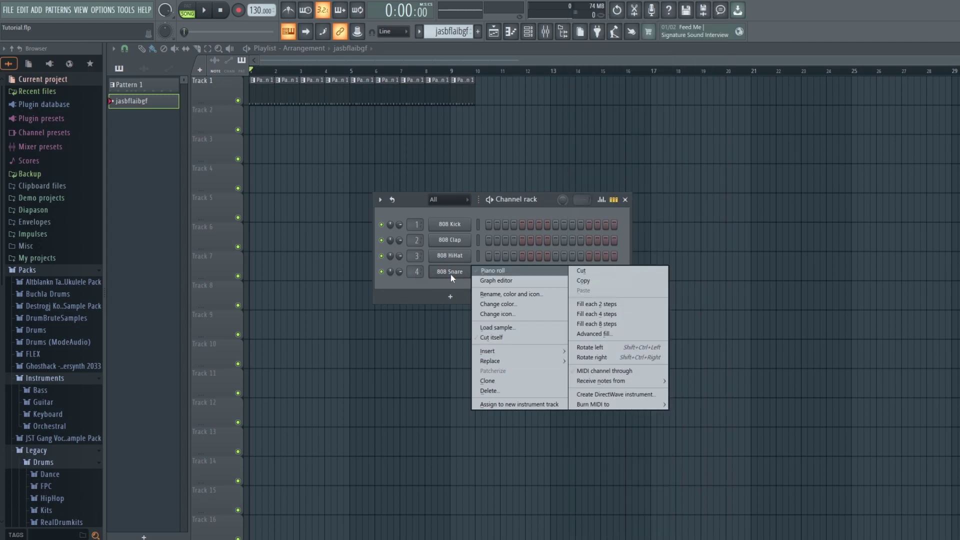
{"action": "left_click", "coordinate": [449, 294]}
{"action": "left_click", "coordinate": [450, 296]}
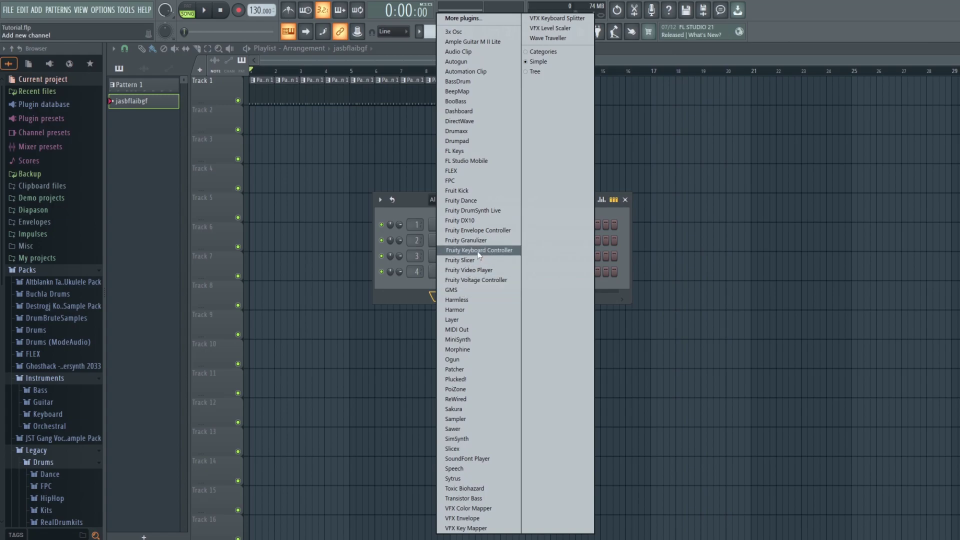
{"action": "left_click", "coordinate": [459, 171]}
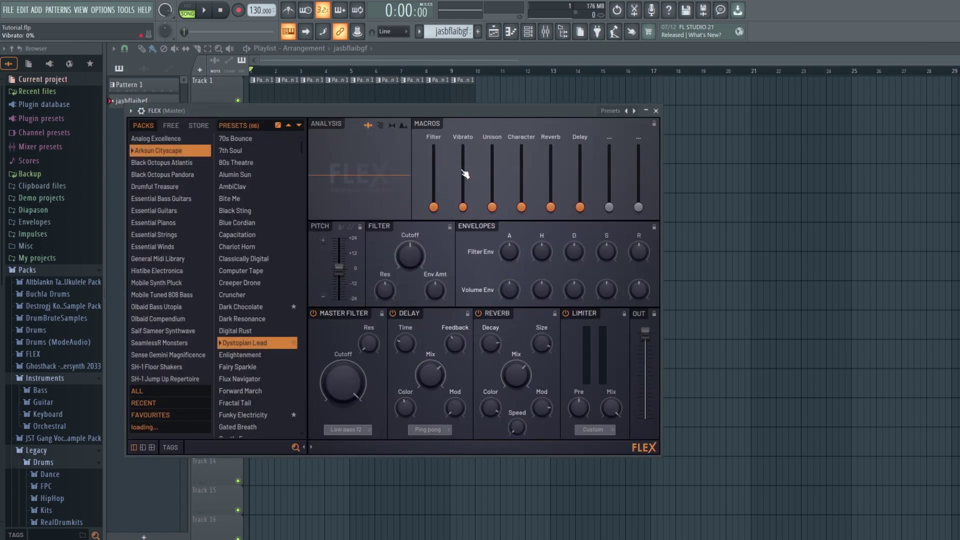
- Load the 5String NewRock Slap preset from FLEX's Essential Bass Guitars pack, audition a few notes, and close the plugin window
{"action": "mouse_move", "coordinate": [147, 149]}
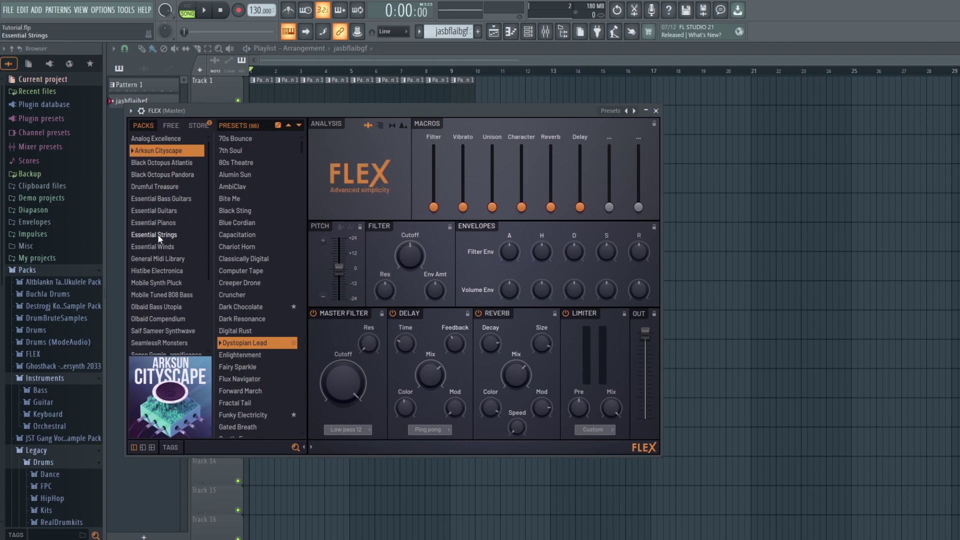
{"action": "left_click", "coordinate": [157, 199]}
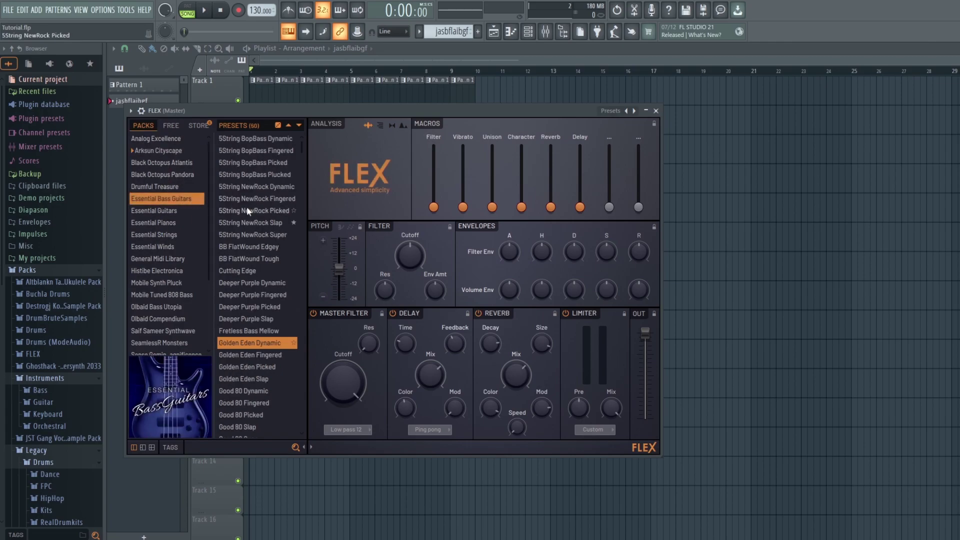
{"action": "left_click", "coordinate": [253, 223]}
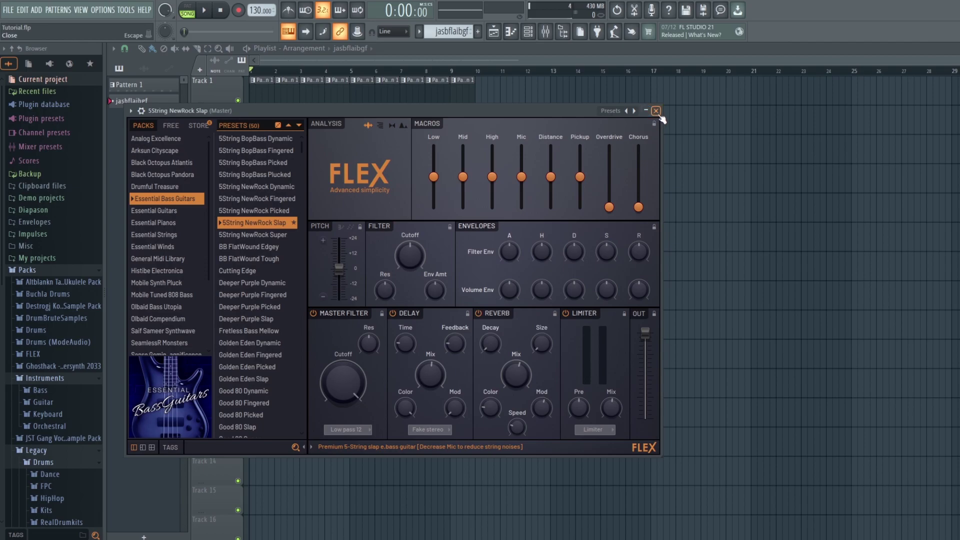
{"action": "key", "text": "c"}
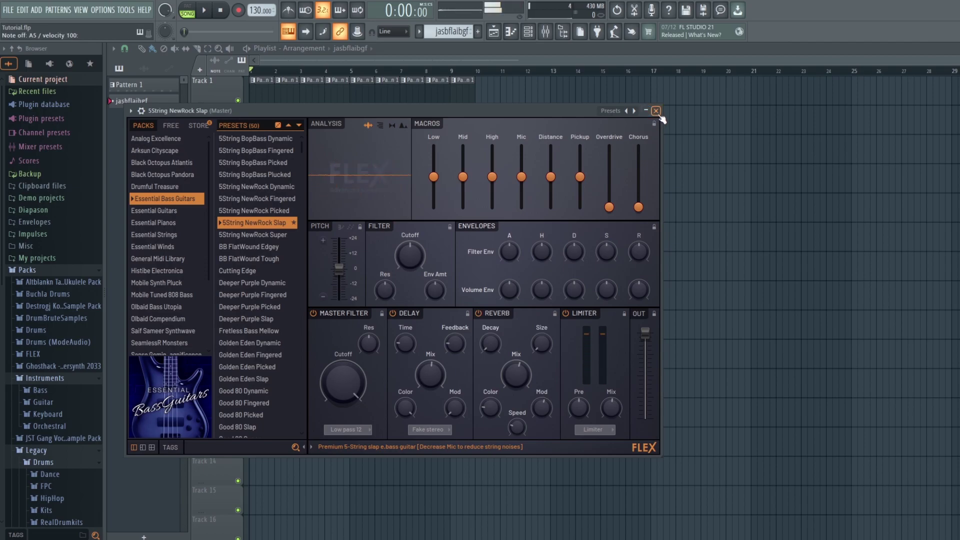
{"action": "key", "text": "j"}
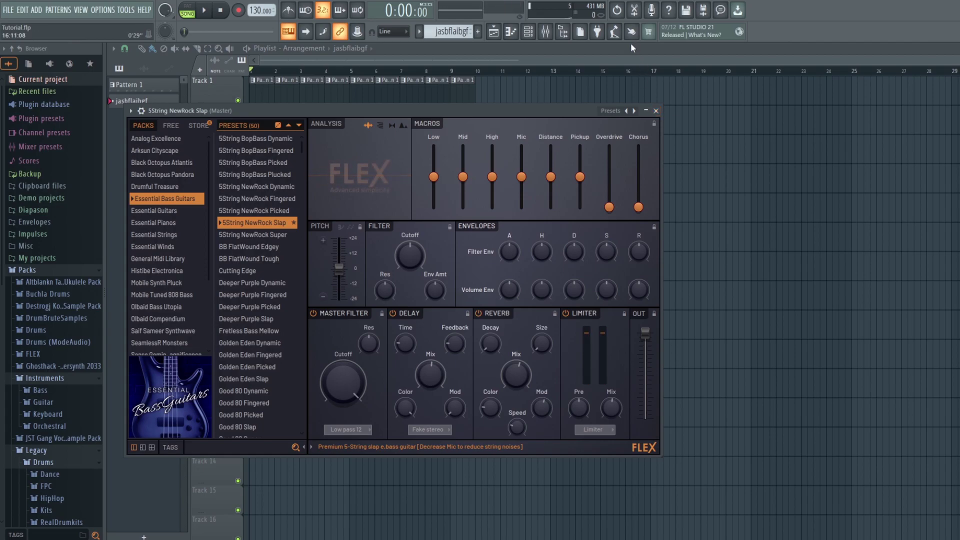
{"action": "key", "text": "Escape"}
- Show the channel rack and mixer, and route the five channels in order to mixer tracks 2 through 6
{"action": "left_click", "coordinate": [529, 32]}
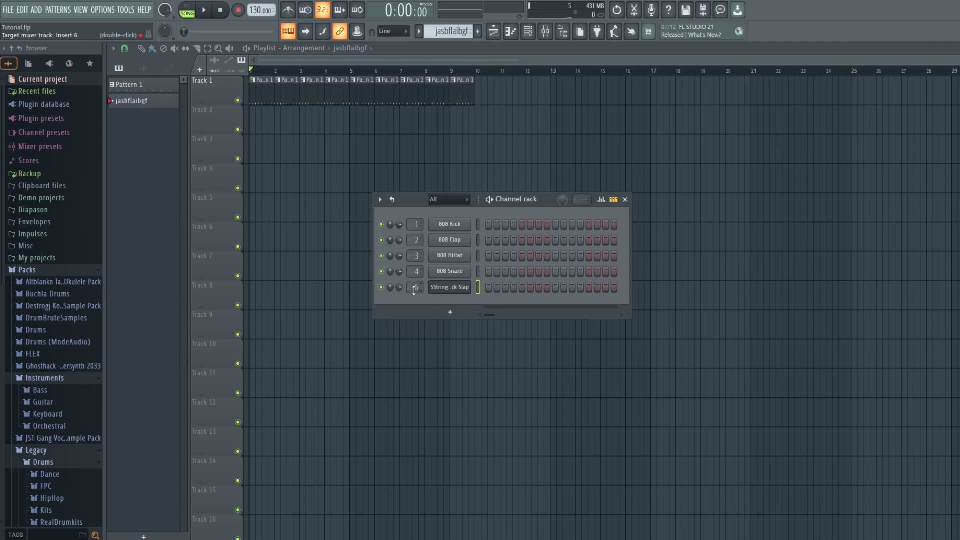
{"action": "left_click", "coordinate": [546, 31]}
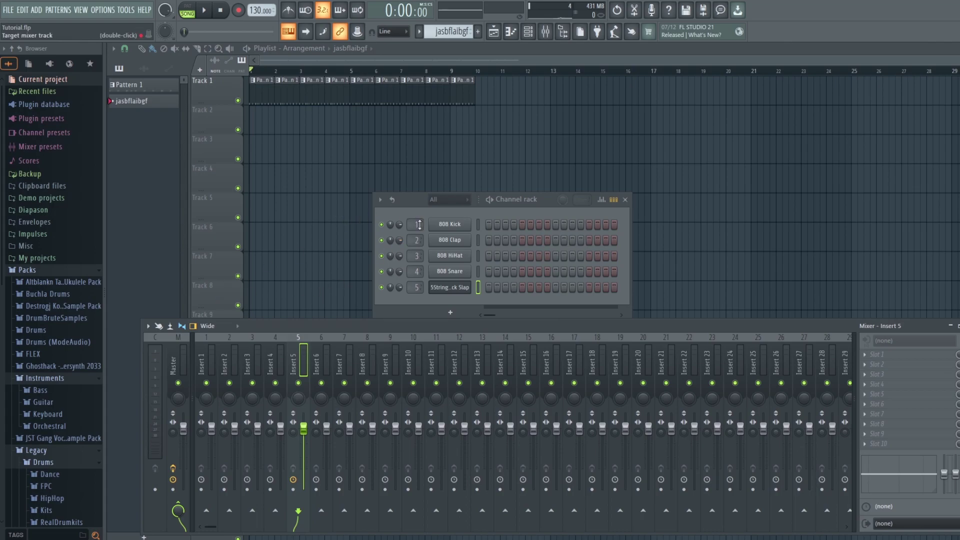
{"action": "scroll", "coordinate": [419, 224], "scroll_direction": "up", "scroll_amount": 1}
{"action": "scroll", "coordinate": [417, 238], "scroll_direction": "up", "scroll_amount": 1}
{"action": "scroll", "coordinate": [418, 255], "scroll_direction": "up", "scroll_amount": 1}
{"action": "scroll", "coordinate": [419, 270], "scroll_direction": "up", "scroll_amount": 1}
{"action": "scroll", "coordinate": [418, 287], "scroll_direction": "up", "scroll_amount": 1}
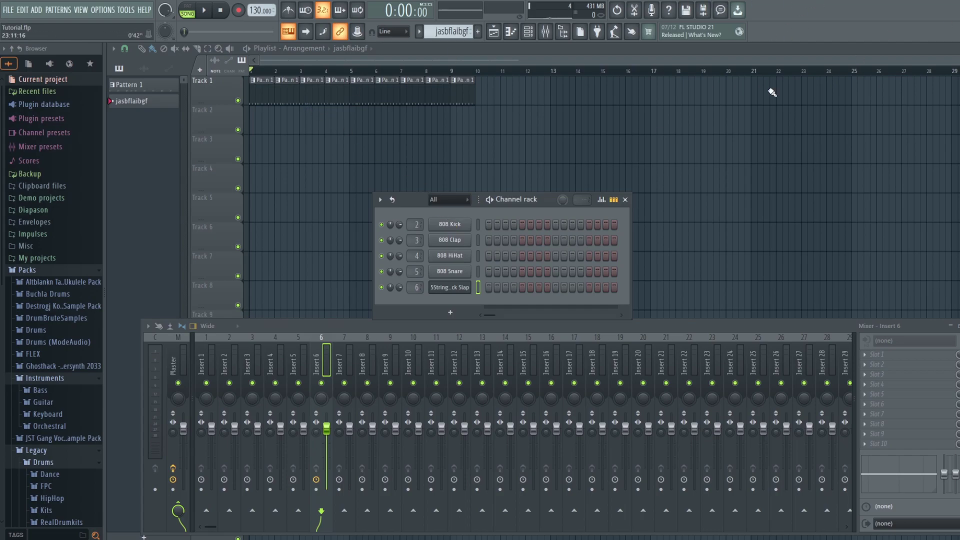
- Open the piano roll for the 5String NewRock Slap channel
{"action": "right_click", "coordinate": [456, 289]}
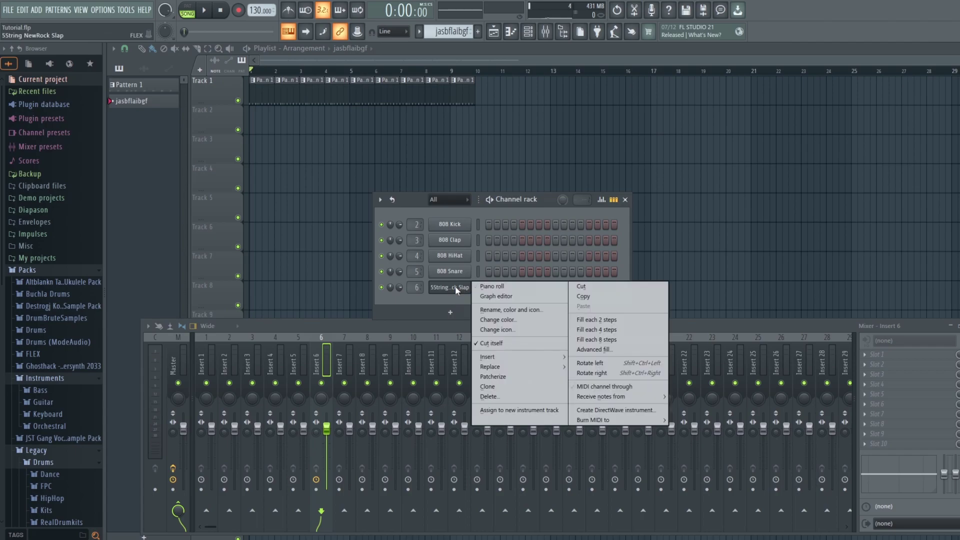
{"action": "left_click", "coordinate": [453, 312]}
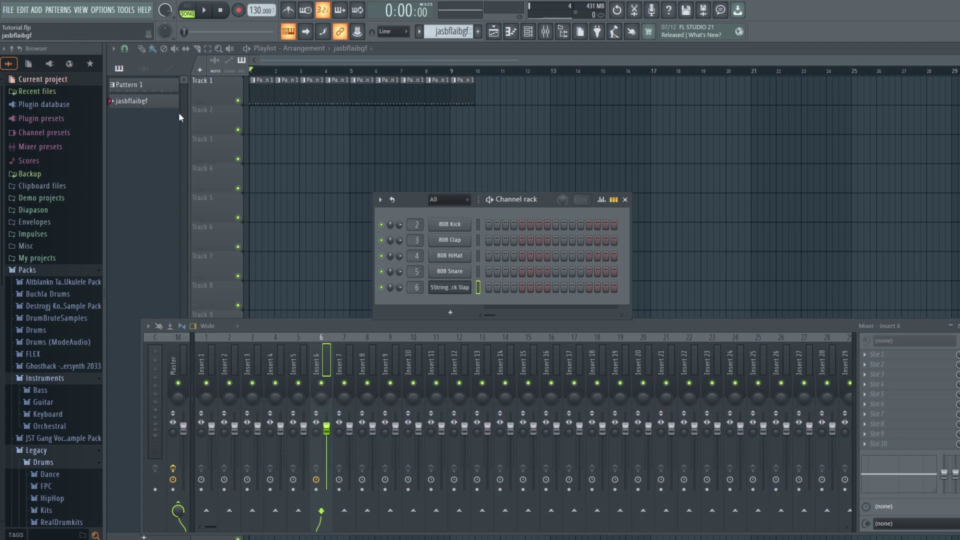
{"action": "right_click", "coordinate": [442, 287]}
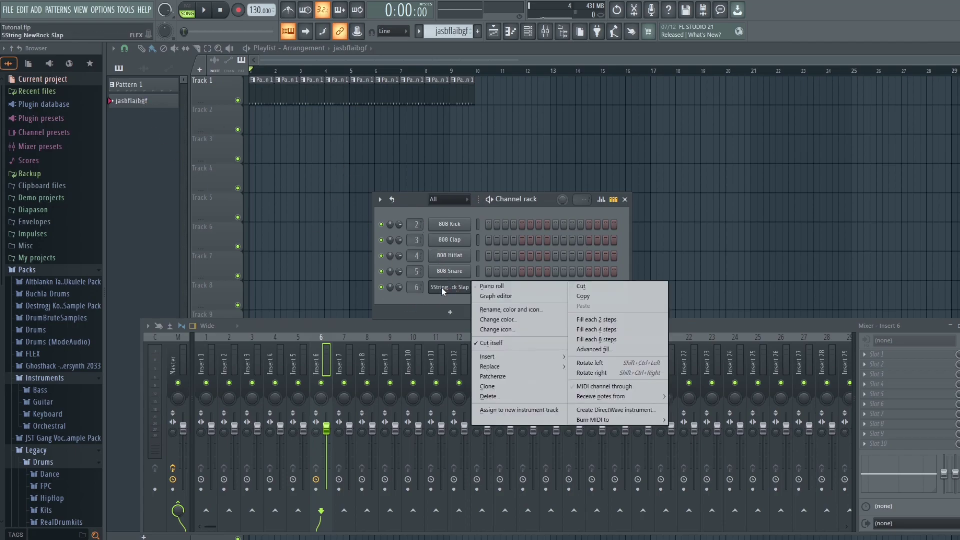
{"action": "left_click", "coordinate": [492, 286]}
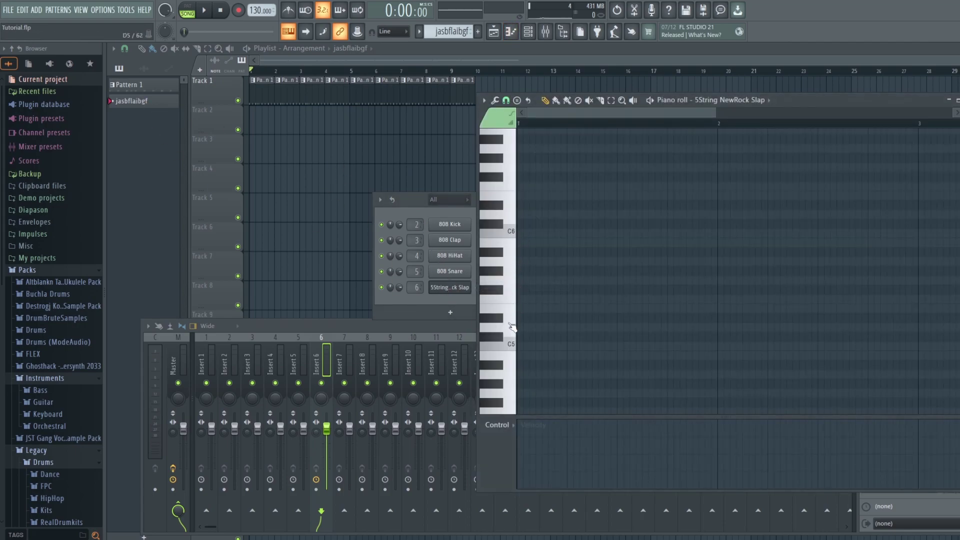
- Audition bass notes on the piano roll keyboard, working upward from C1 through the low octaves
{"action": "scroll", "coordinate": [512, 324], "scroll_direction": "down", "scroll_amount": 8}
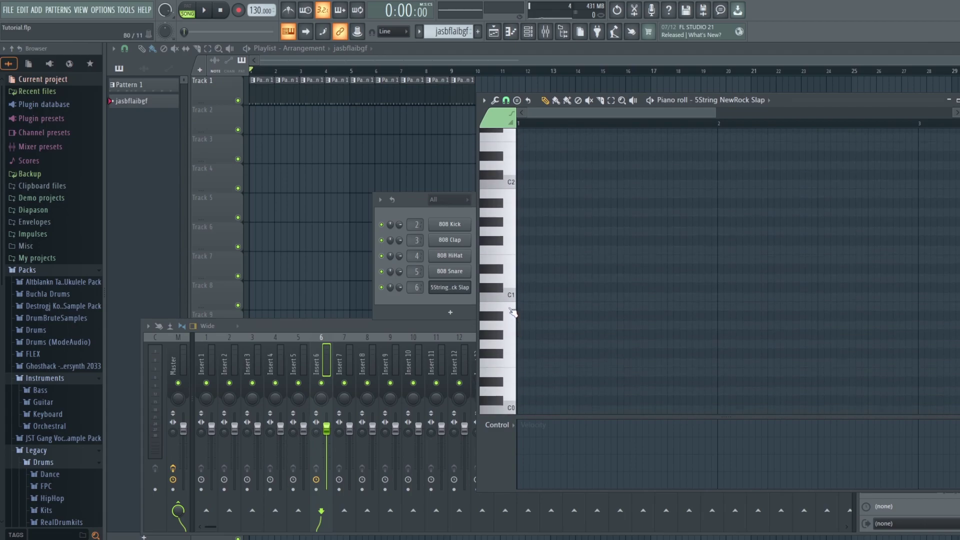
{"action": "left_click", "coordinate": [512, 295]}
{"action": "scroll", "coordinate": [513, 297], "scroll_direction": "up", "scroll_amount": 1}
{"action": "left_click", "coordinate": [515, 242]}
{"action": "scroll", "coordinate": [513, 230], "scroll_direction": "up", "scroll_amount": 1}
{"action": "left_click", "coordinate": [513, 186]}
{"action": "scroll", "coordinate": [520, 225], "scroll_direction": "up", "scroll_amount": 1}
{"action": "left_click", "coordinate": [506, 243]}
{"action": "scroll", "coordinate": [515, 250], "scroll_direction": "up", "scroll_amount": 1}
- Draw three-step bass notes C3, C#3, D#3 and E3 on the four successive beats of bar 1
{"action": "left_click", "coordinate": [530, 298]}
{"action": "left_click_drag", "start_coordinate": [545, 300], "coordinate": [555, 300]}
{"action": "left_click", "coordinate": [572, 288]}
{"action": "left_click", "coordinate": [625, 269]}
{"action": "left_click", "coordinate": [673, 259]}
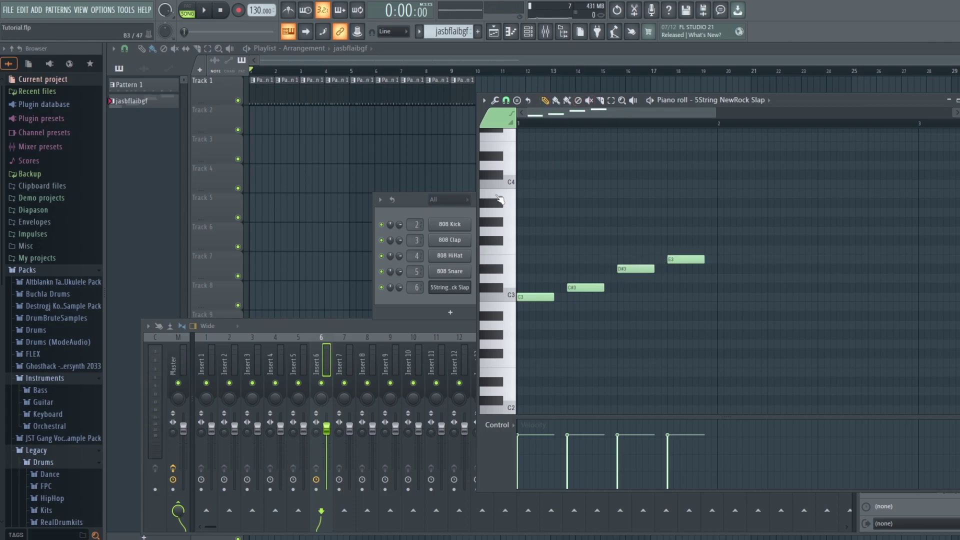
- Add one-step notes C4, C#4, D#4 and E4 in the gaps after the four low notes, at steps 4, 8, 12 and 16
{"action": "left_click", "coordinate": [541, 222]}
{"action": "left_click_drag", "start_coordinate": [570, 221], "coordinate": [559, 182]}
{"action": "scroll", "coordinate": [570, 195], "scroll_direction": "up", "scroll_amount": 1}
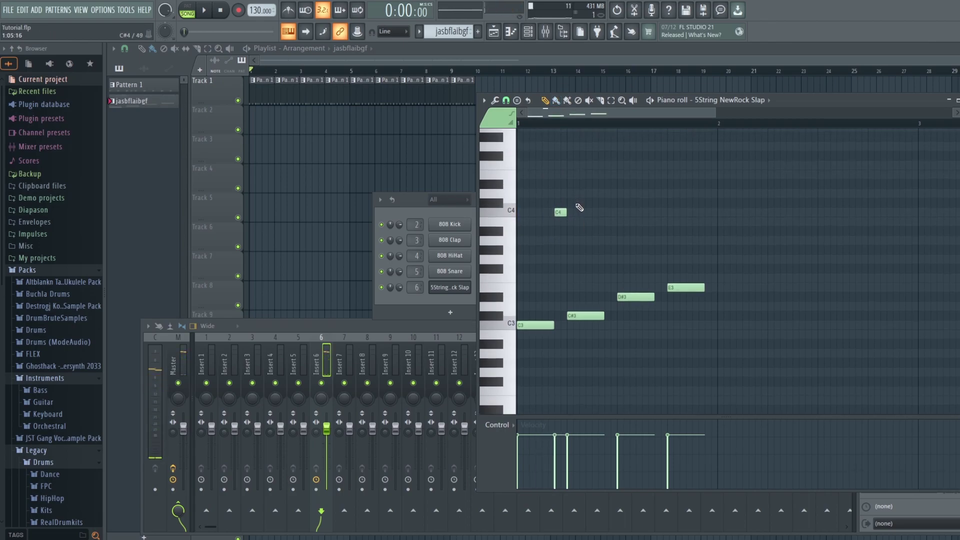
{"action": "left_click", "coordinate": [610, 203]}
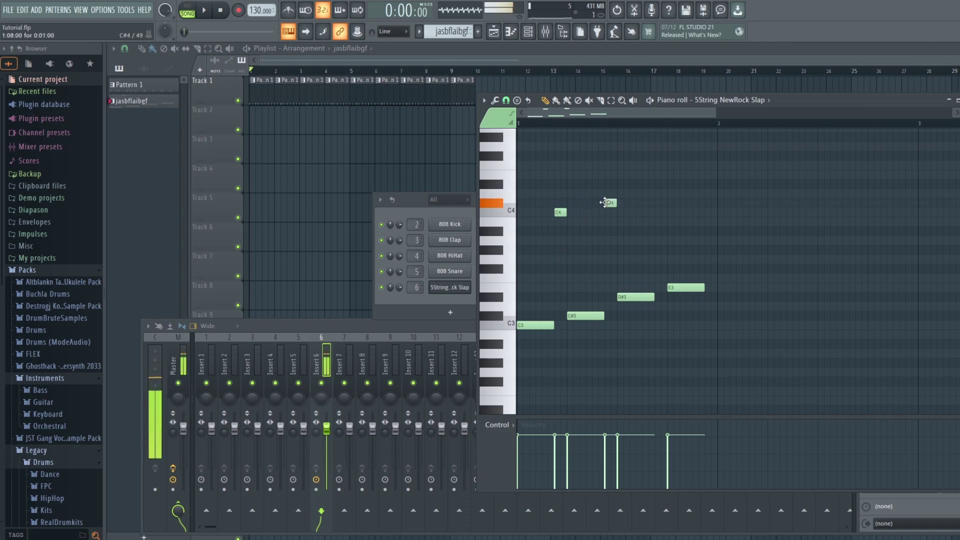
{"action": "left_click", "coordinate": [660, 184]}
{"action": "left_click", "coordinate": [710, 174]}
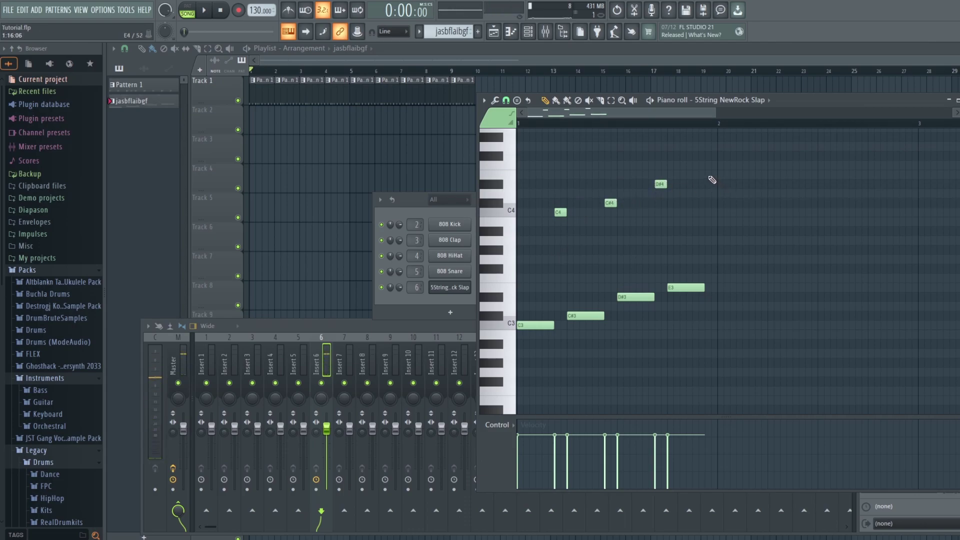
- Play back the bass pattern in pattern mode, and paint it along playlist Track 2 from bar 1 through bar 9
{"action": "left_click", "coordinate": [187, 10]}
{"action": "left_click", "coordinate": [204, 10]}
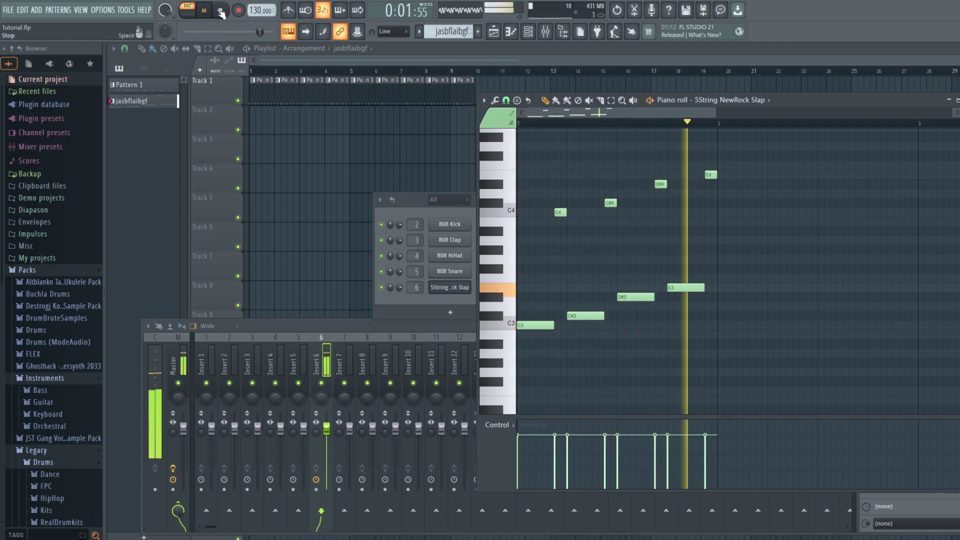
{"action": "left_click", "coordinate": [221, 10]}
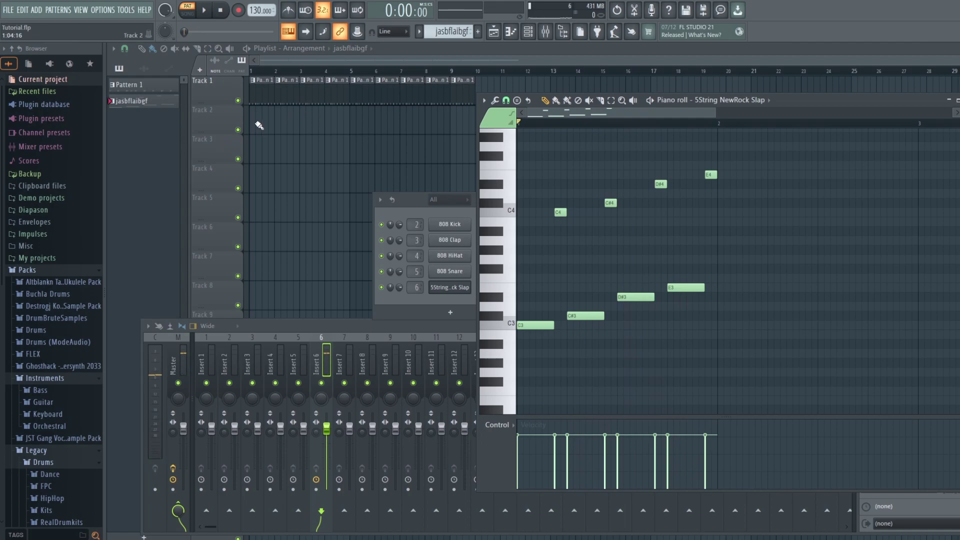
{"action": "left_click_drag", "start_coordinate": [254, 125], "coordinate": [459, 126]}
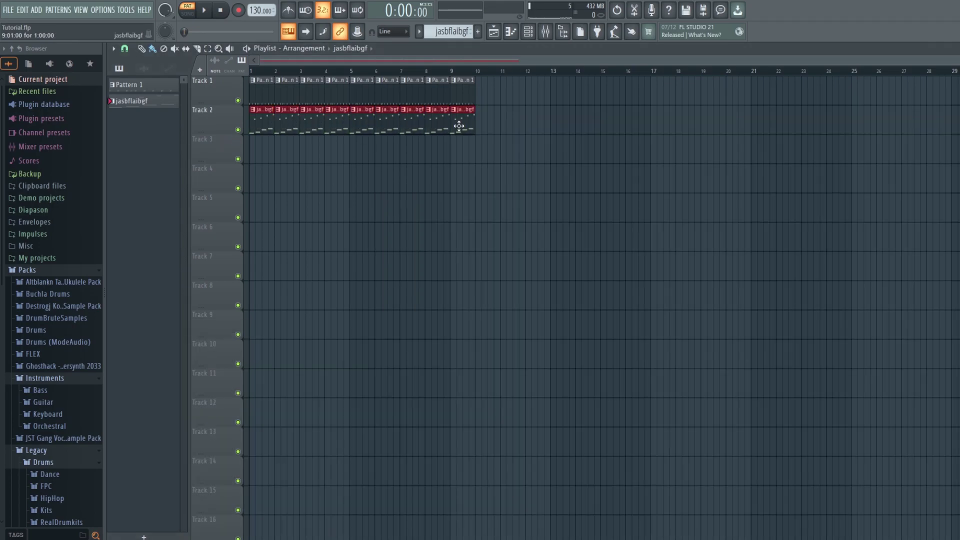
- Play the arrangement in song mode, and lower the Insert 6 mixer fader to quieten the bass while listening
{"action": "left_click", "coordinate": [187, 14]}
{"action": "key", "text": "space"}
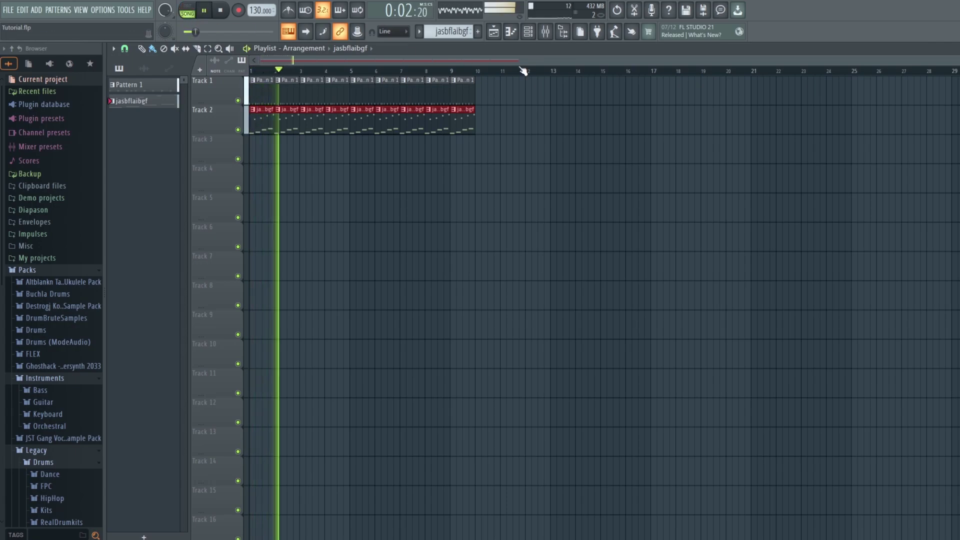
{"action": "left_click", "coordinate": [546, 31]}
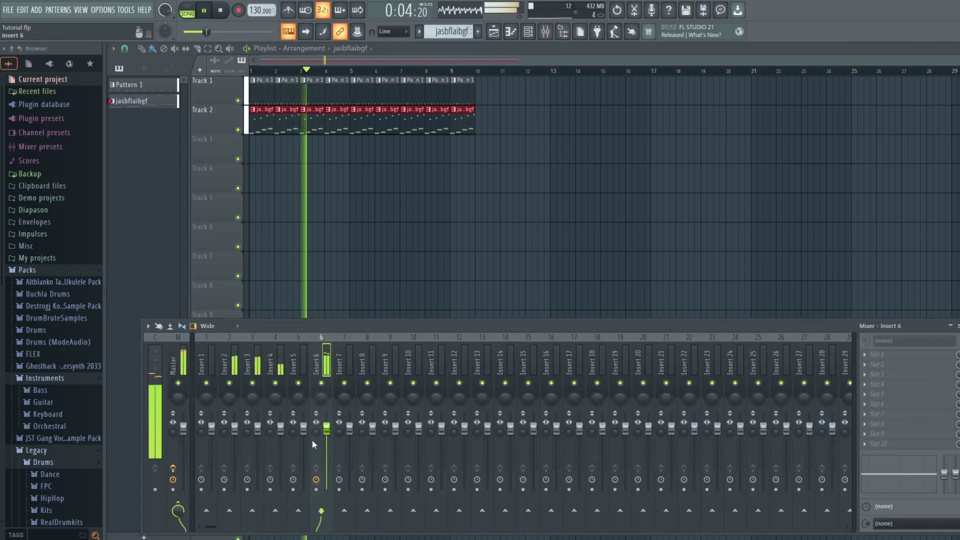
{"action": "left_click_drag", "start_coordinate": [327, 429], "coordinate": [326, 453]}
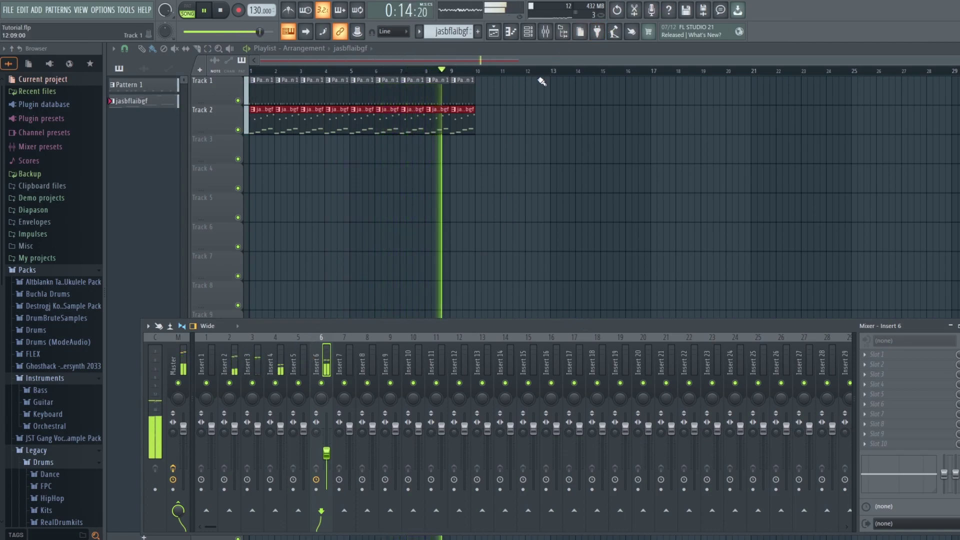
{"action": "key", "text": "space"}
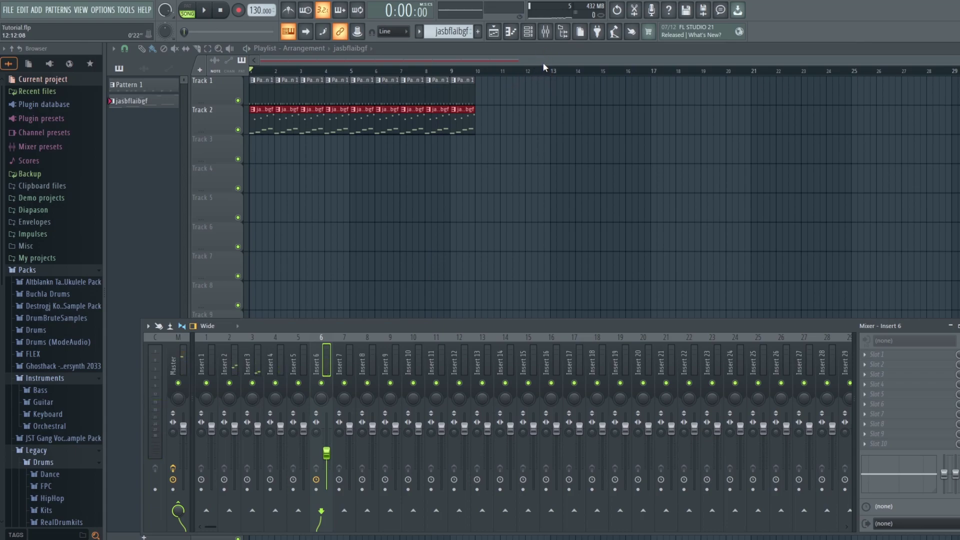
- Create a new empty third pattern and add a Sytrus instrument channel to the channel rack
{"action": "left_click", "coordinate": [530, 33]}
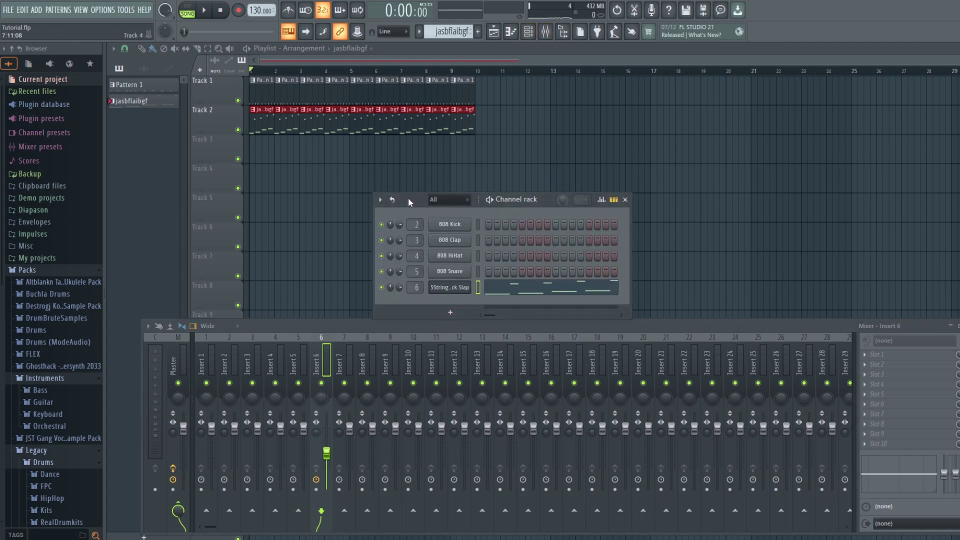
{"action": "key", "text": "F4"}
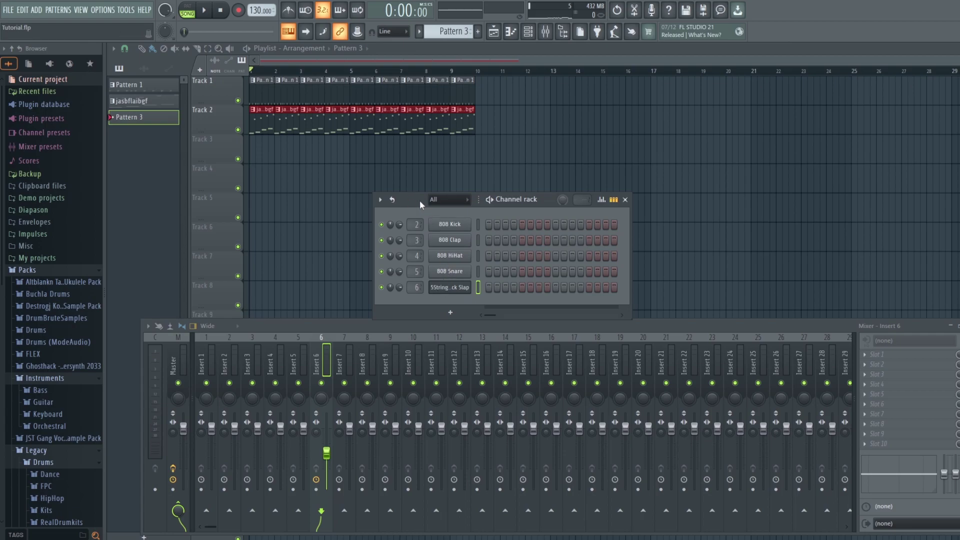
{"action": "left_click", "coordinate": [450, 312]}
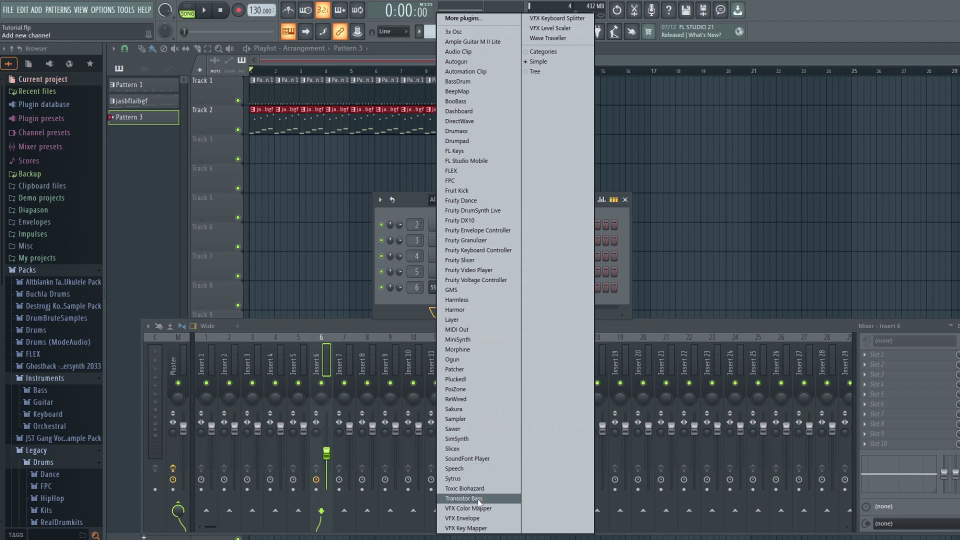
{"action": "left_click", "coordinate": [461, 479]}
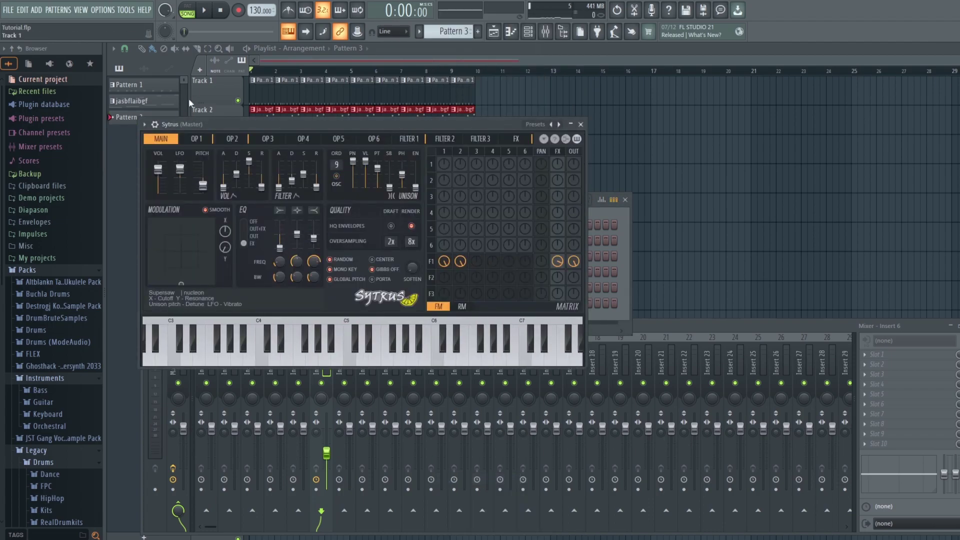
- Move the Sytrus window clear of the channel rack and route the Sytrus channel to mixer track 7
{"action": "left_click_drag", "start_coordinate": [258, 121], "coordinate": [461, 179]}
{"action": "left_click_drag", "start_coordinate": [567, 156], "coordinate": [609, 145]}
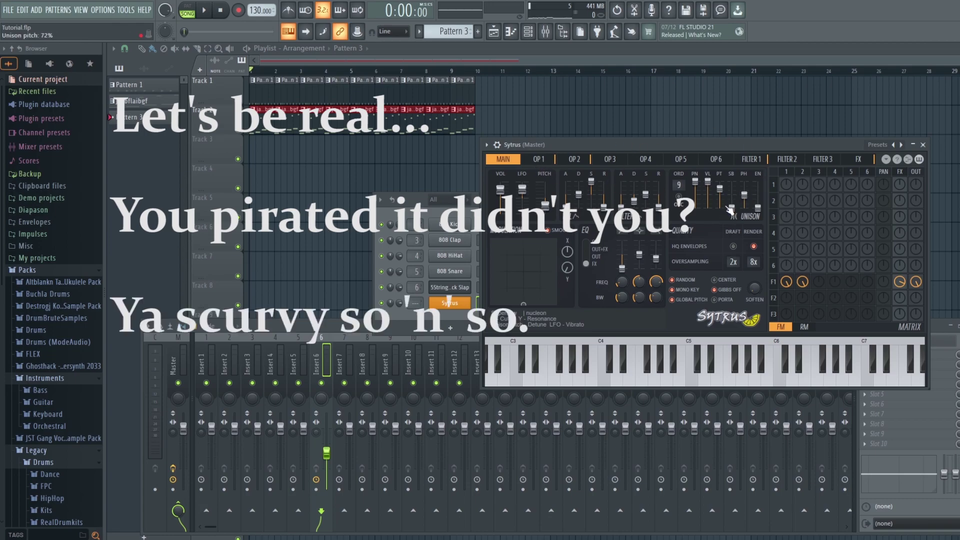
{"action": "left_click_drag", "start_coordinate": [653, 384], "coordinate": [692, 381]}
{"action": "left_click_drag", "start_coordinate": [415, 303], "coordinate": [414, 303]}
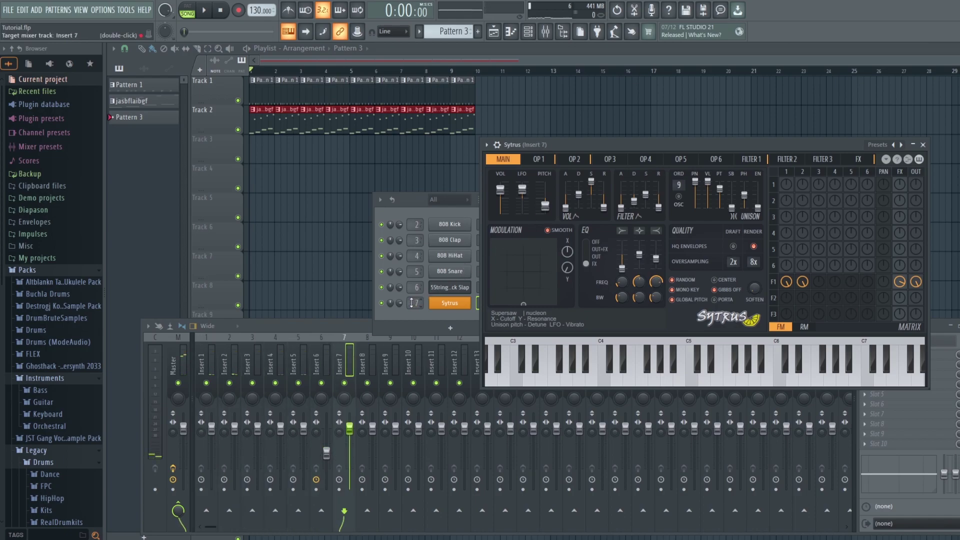
- Load the Cello preset from the Synth string category in Sytrus and audition a note
{"action": "left_click", "coordinate": [487, 145]}
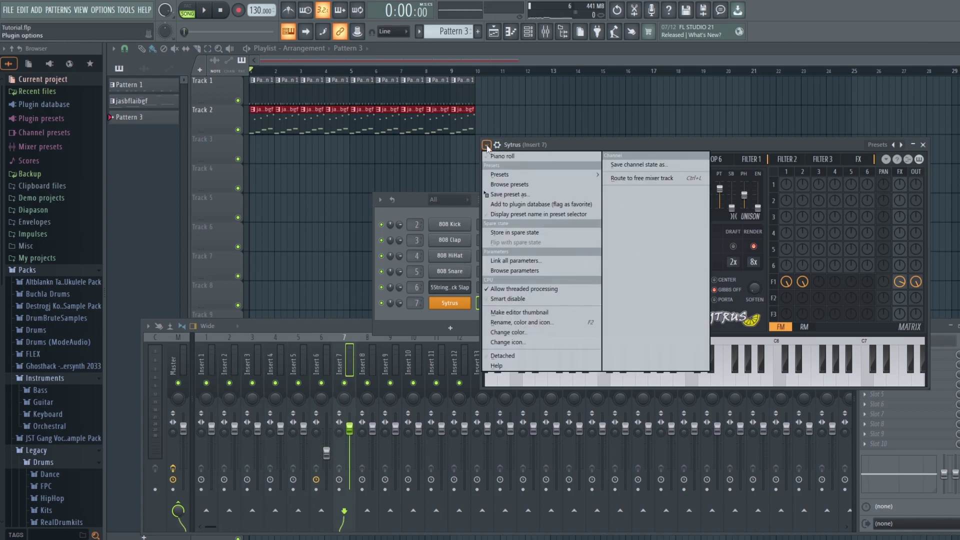
{"action": "mouse_move", "coordinate": [500, 174]}
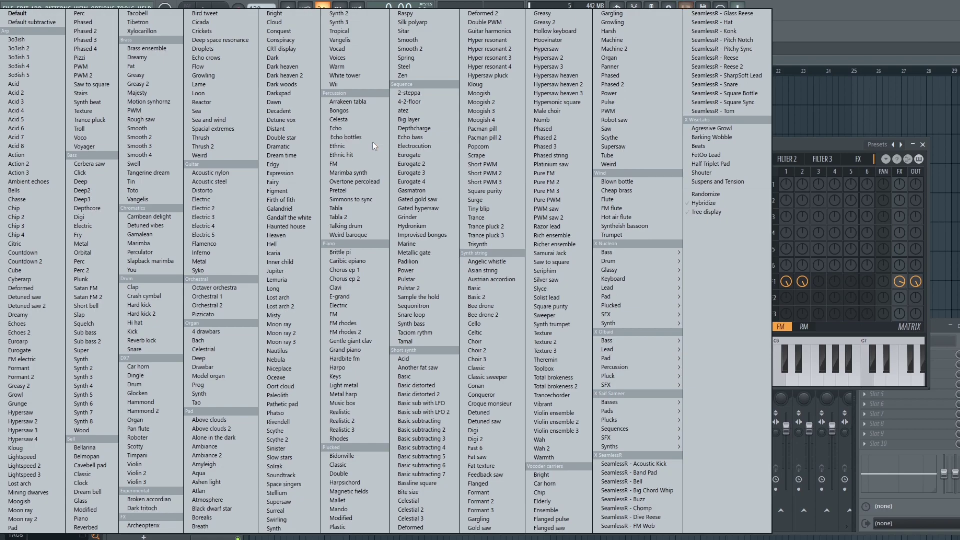
{"action": "left_click", "coordinate": [489, 323]}
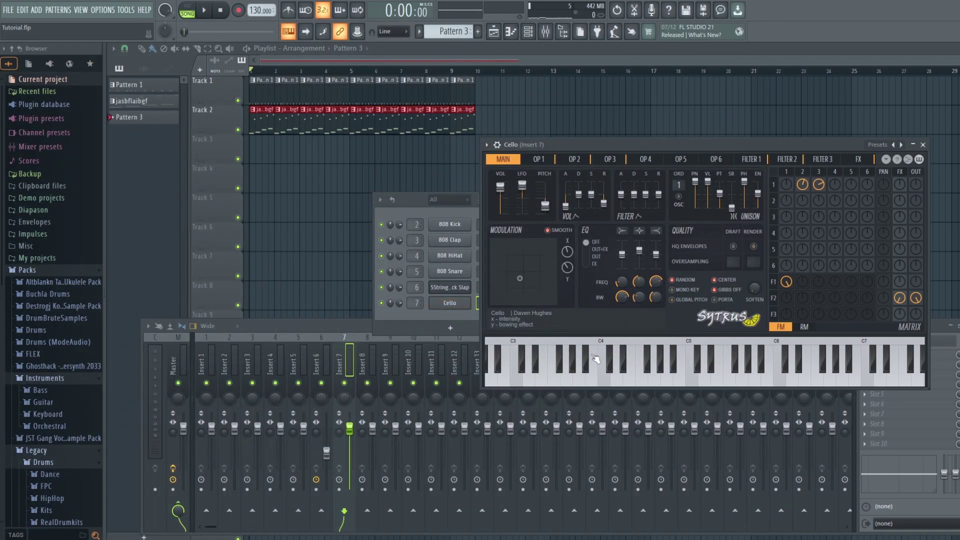
{"action": "left_click", "coordinate": [619, 379]}
- Open the Cello channel's piano roll and lower the Insert 7 mixer volume to about 37%
{"action": "left_click", "coordinate": [412, 200]}
{"action": "right_click", "coordinate": [452, 303]}
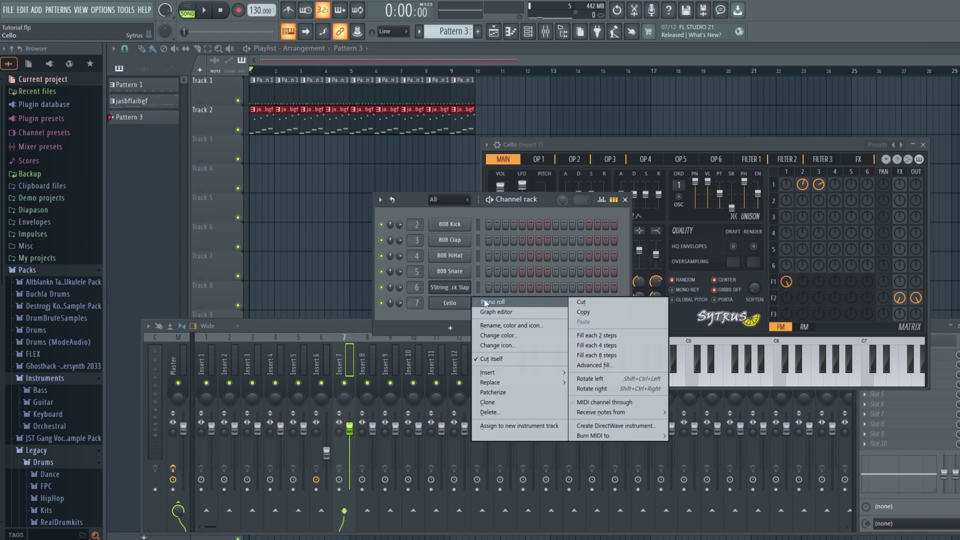
{"action": "left_click", "coordinate": [484, 301]}
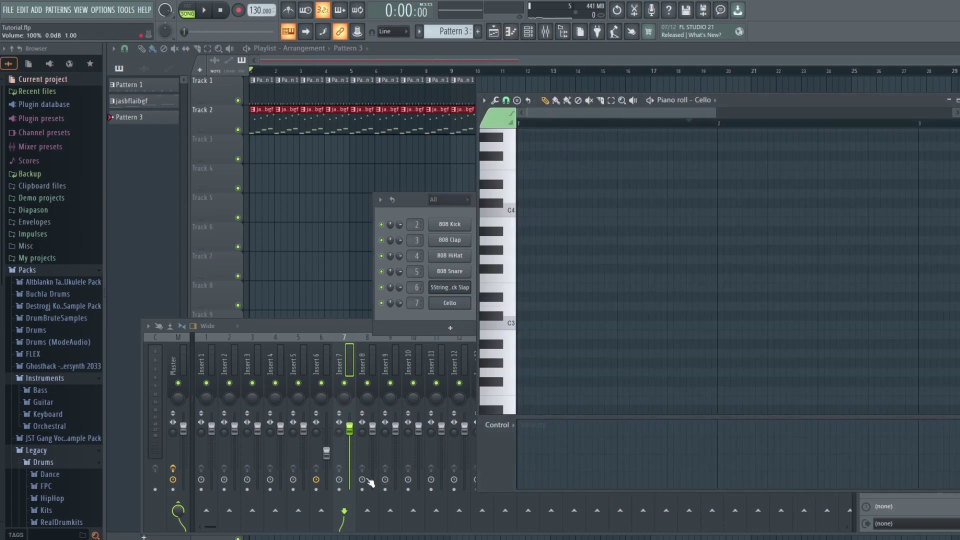
{"action": "left_click_drag", "start_coordinate": [350, 429], "coordinate": [349, 451]}
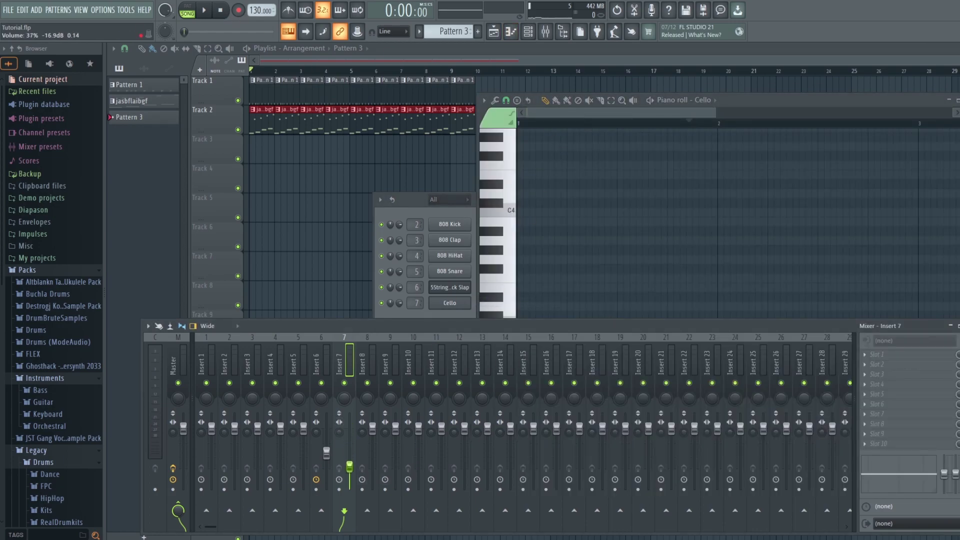
- Audition cello notes between C3 and A3 on the piano roll keyboard
{"action": "left_click", "coordinate": [756, 100]}
{"action": "left_click", "coordinate": [511, 324]}
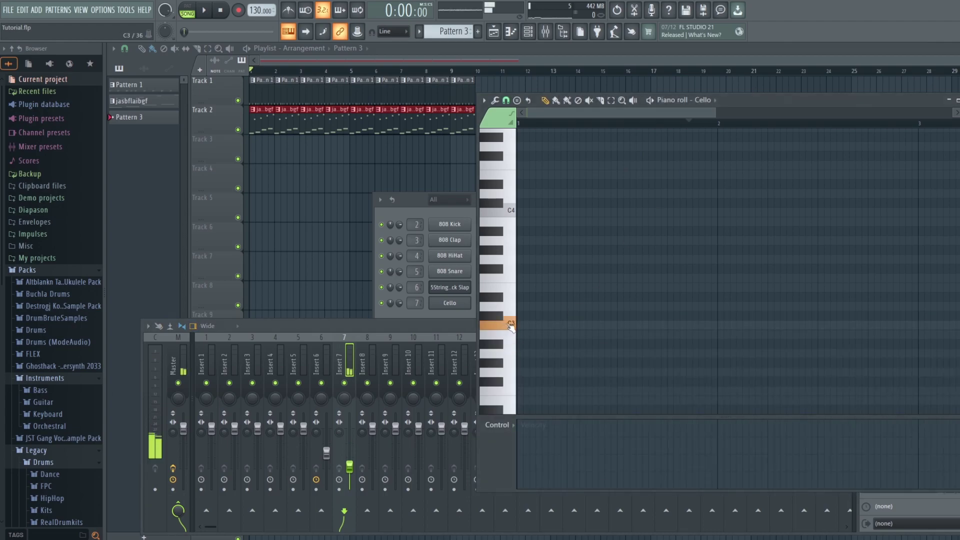
{"action": "left_click", "coordinate": [515, 252]}
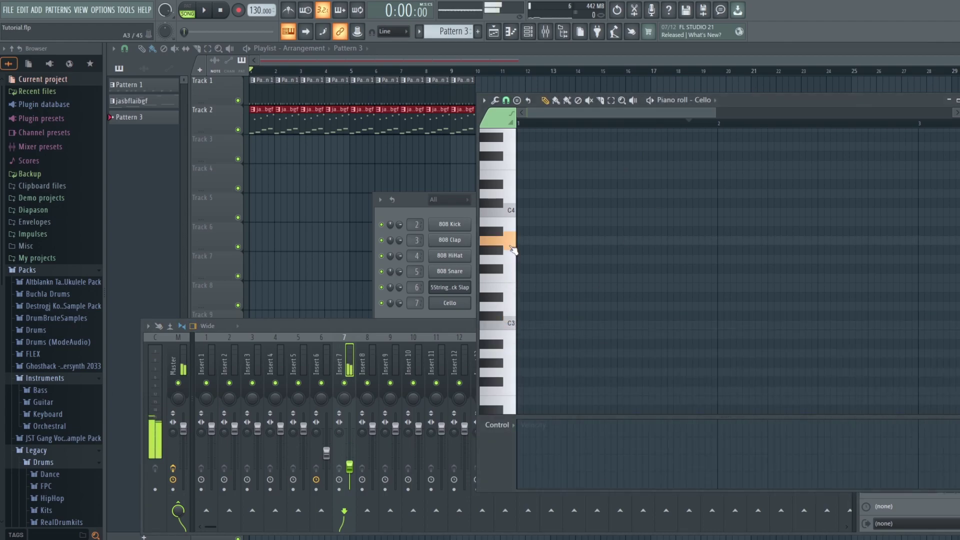
{"action": "left_click", "coordinate": [498, 251]}
{"action": "left_click", "coordinate": [502, 252]}
{"action": "left_click", "coordinate": [501, 251]}
{"action": "left_click", "coordinate": [502, 251]}
- Draw a descending cello line across bar 1: G3 (2 steps), E3 (4), D#3 (2), B2 (4) and A2 (4)
{"action": "left_click", "coordinate": [523, 261]}
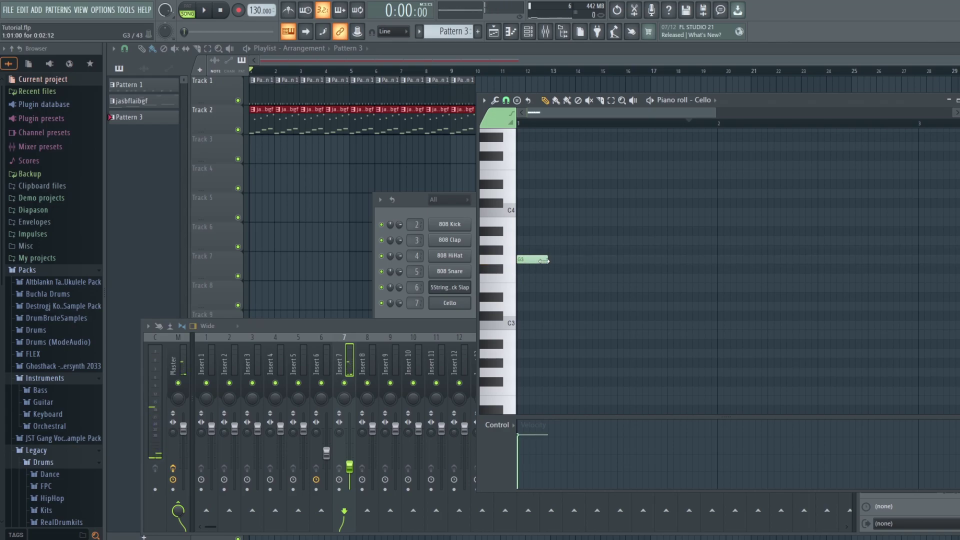
{"action": "left_click", "coordinate": [550, 288]}
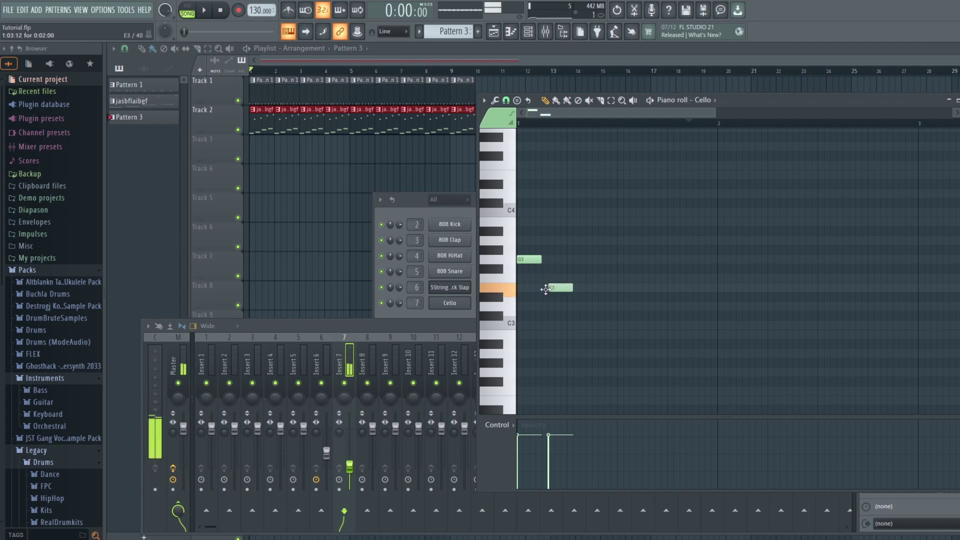
{"action": "left_click", "coordinate": [574, 297]}
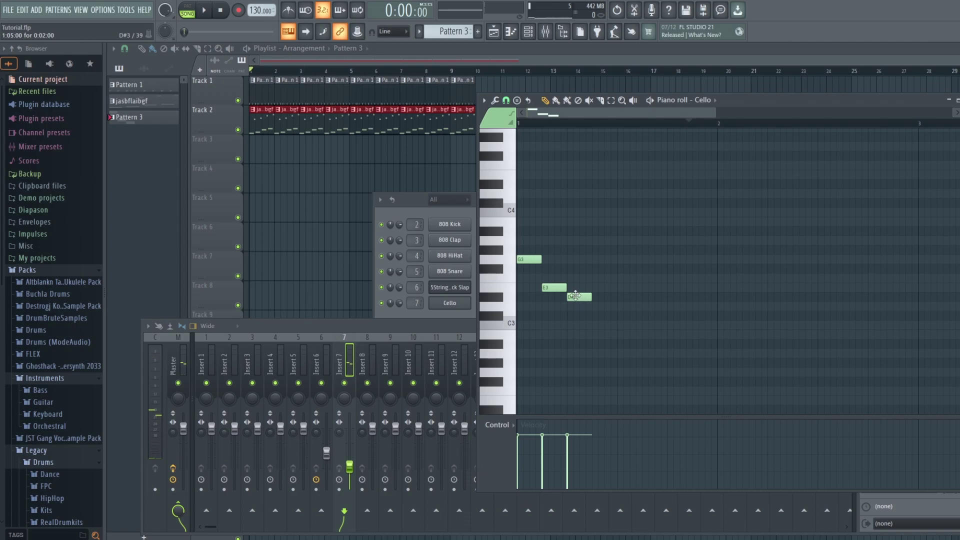
{"action": "left_click_drag", "start_coordinate": [580, 297], "coordinate": [605, 297]}
{"action": "left_click", "coordinate": [619, 325]}
{"action": "left_click_drag", "start_coordinate": [619, 331], "coordinate": [644, 335]}
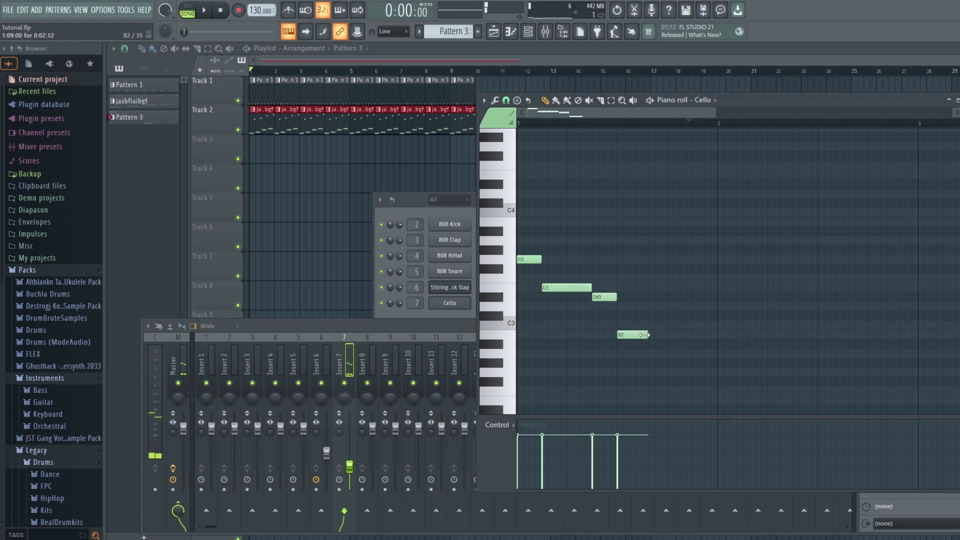
{"action": "left_click", "coordinate": [672, 353]}
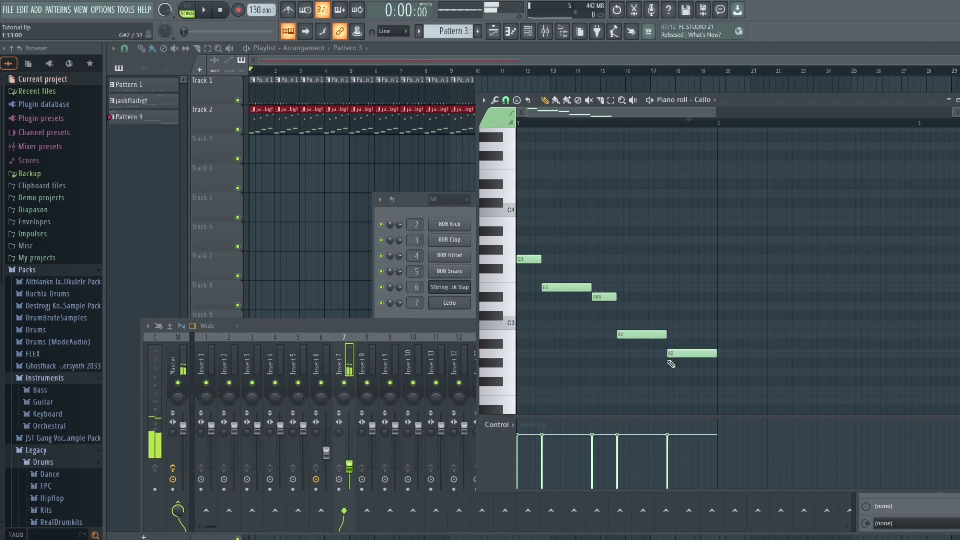
- Play back the cello pattern on its own, without the rest of the song
{"action": "left_click", "coordinate": [187, 10]}
{"action": "left_click", "coordinate": [204, 10]}
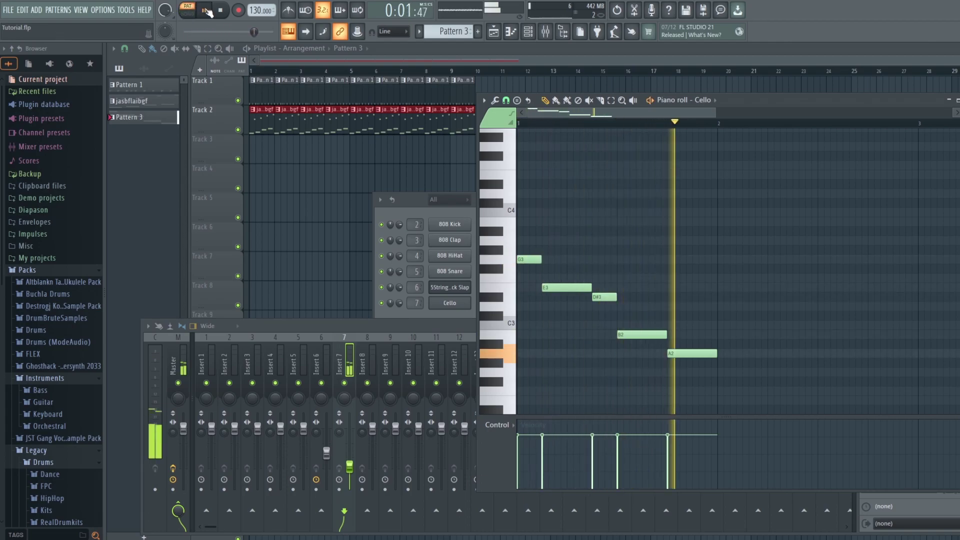
{"action": "key", "text": "space"}
- Paint Pattern 3 clips along playlist Track 3 across bars 1 to 9 and play the song with the mixer open
{"action": "left_click", "coordinate": [188, 14]}
{"action": "left_click_drag", "start_coordinate": [257, 154], "coordinate": [462, 159]}
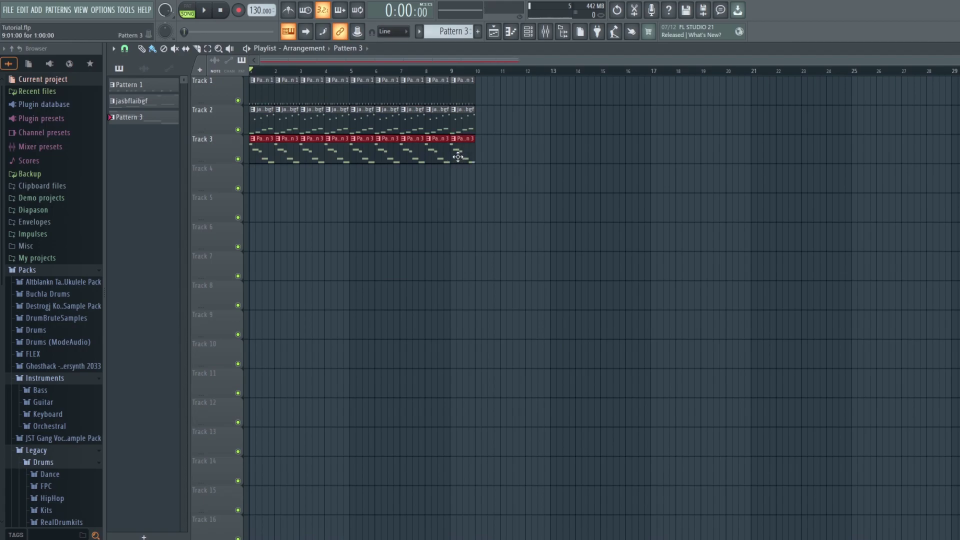
{"action": "key", "text": "space"}
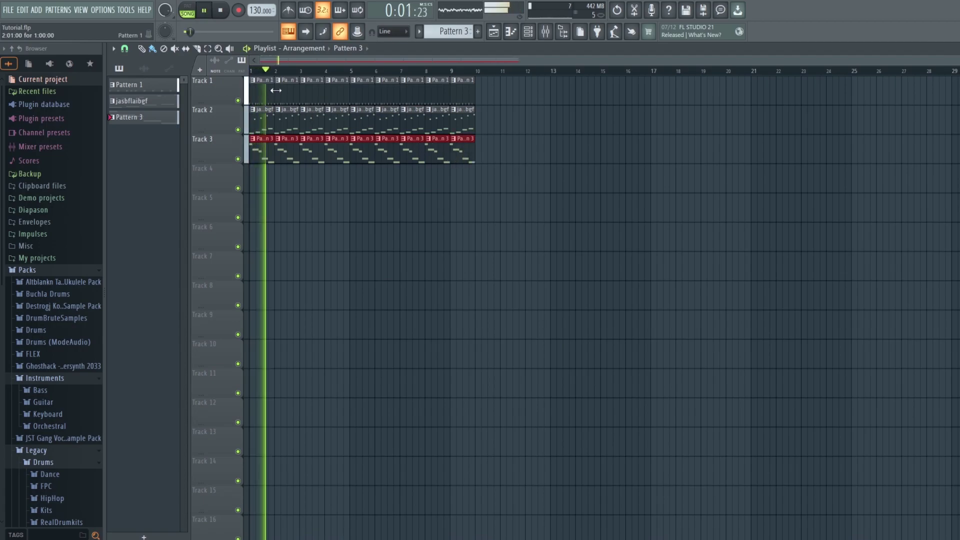
{"action": "left_click", "coordinate": [546, 31]}
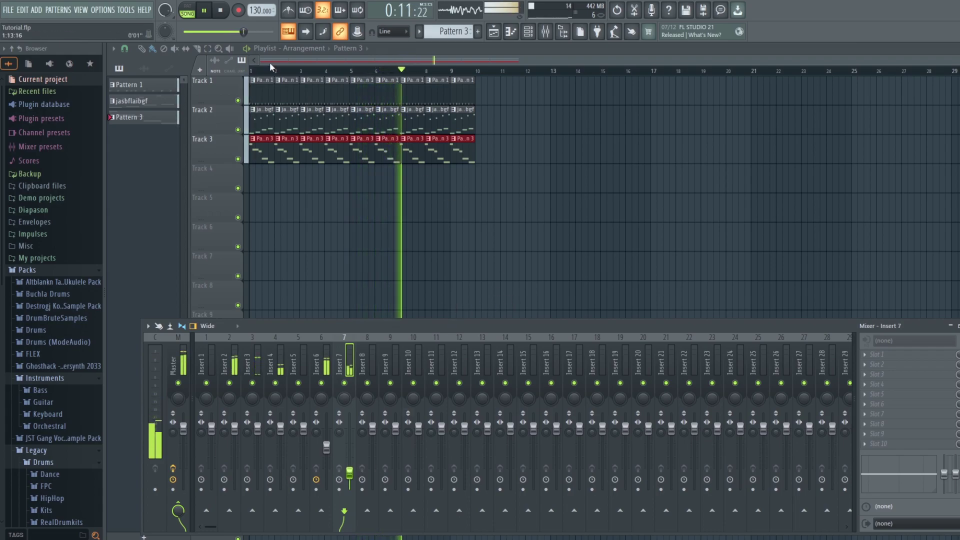
{"action": "key", "text": "space"}
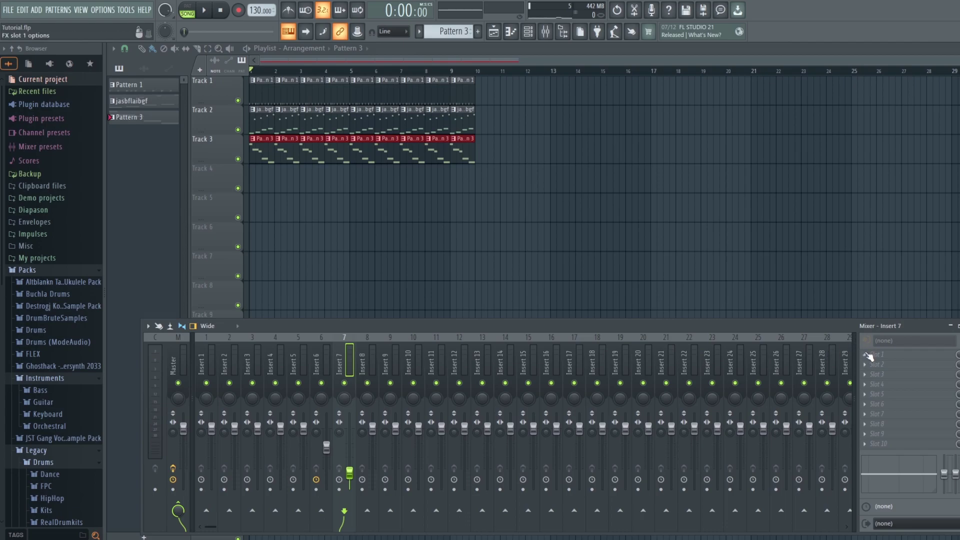
- Add Fruity Parametric EQ 2 to effect slot 1 of mixer Insert 7
{"action": "left_click_drag", "start_coordinate": [788, 328], "coordinate": [798, 278]}
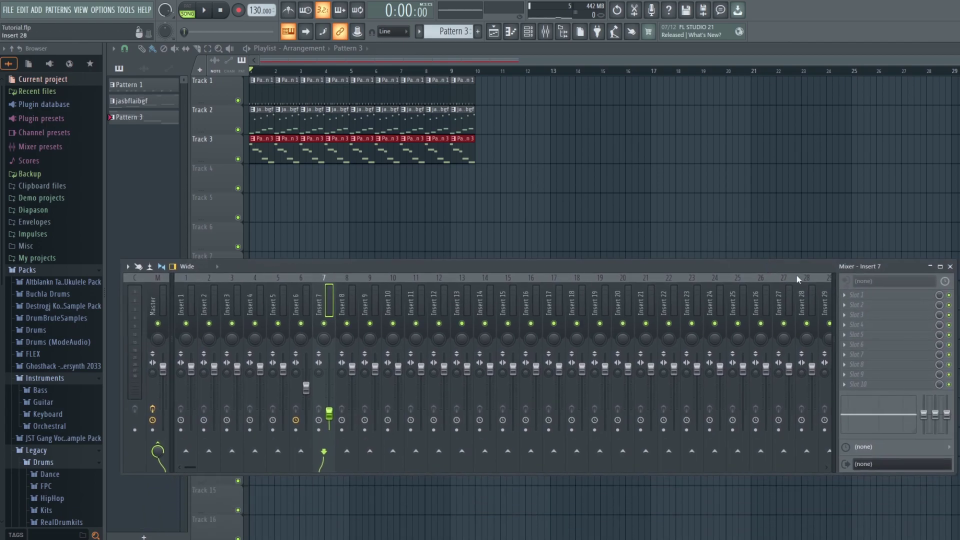
{"action": "left_click", "coordinate": [855, 297]}
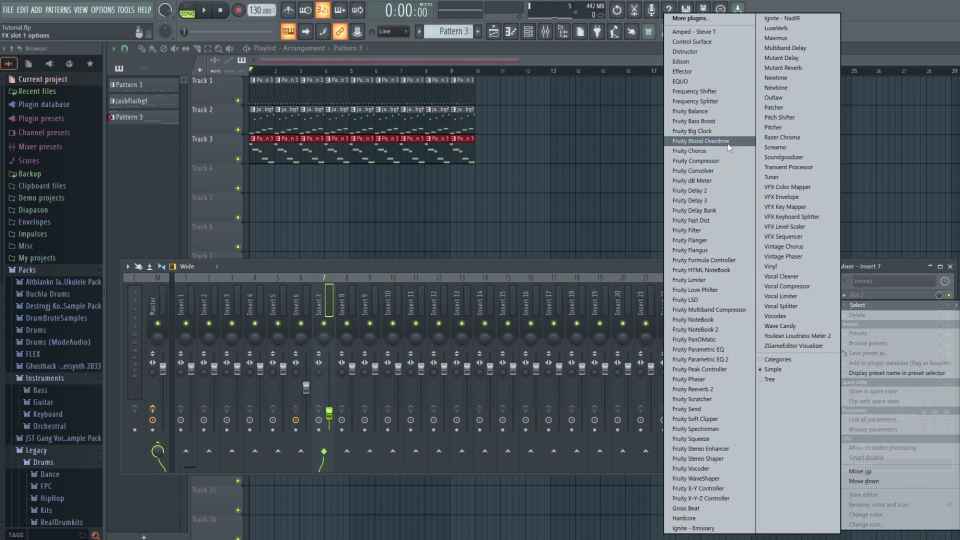
{"action": "left_click", "coordinate": [705, 356]}
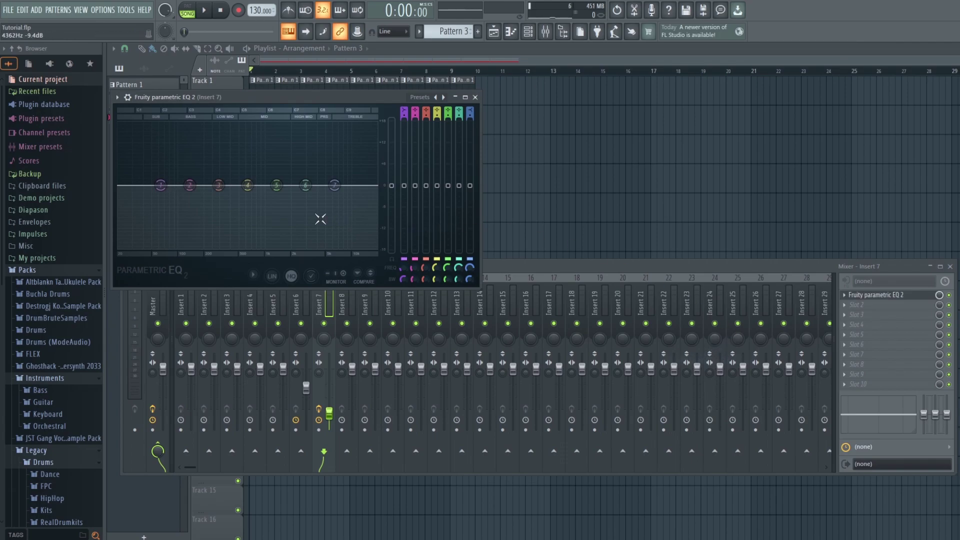
- During playback, cut EQ bands 1 to 3 on Insert 7, boost band 5 strongly, and shift band 4 up to about band 5's frequency
{"action": "left_click_drag", "start_coordinate": [219, 186], "coordinate": [159, 218]}
{"action": "left_click", "coordinate": [204, 11]}
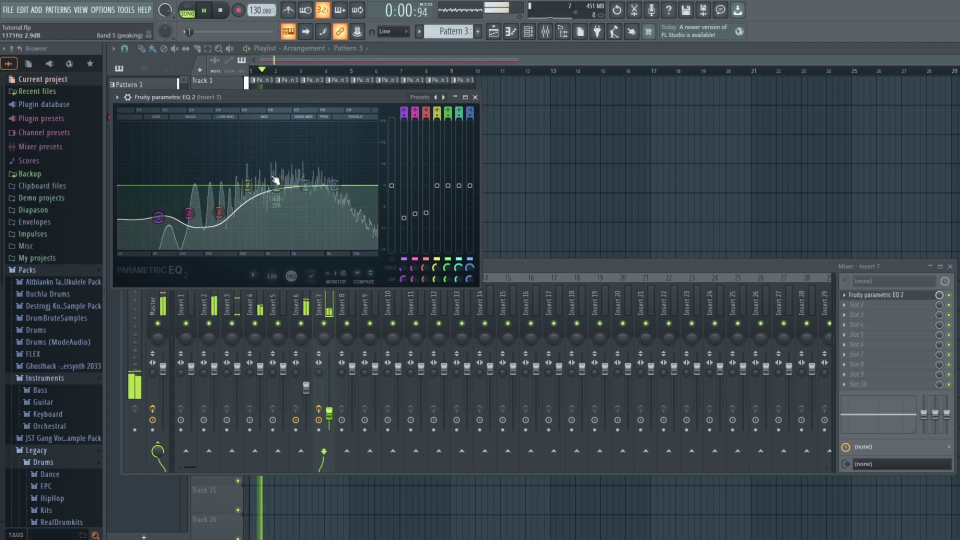
{"action": "left_click_drag", "start_coordinate": [277, 185], "coordinate": [277, 137]}
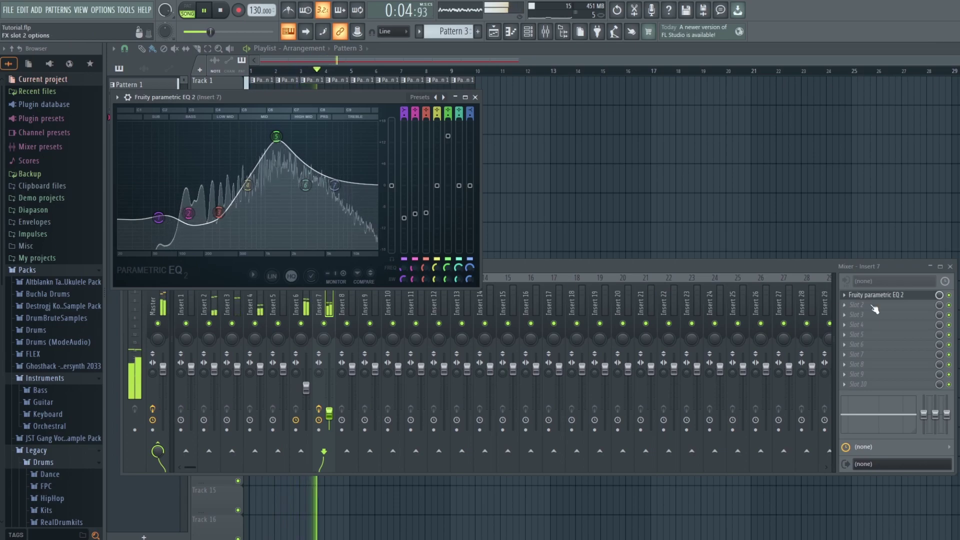
{"action": "mouse_move", "coordinate": [309, 198]}
{"action": "left_click_drag", "start_coordinate": [247, 186], "coordinate": [272, 181]}
{"action": "mouse_move", "coordinate": [219, 212]}
{"action": "left_mouse_down"}
{"action": "mouse_move", "coordinate": [231, 217]}
{"action": "mouse_move", "coordinate": [223, 220]}
{"action": "left_mouse_up"}
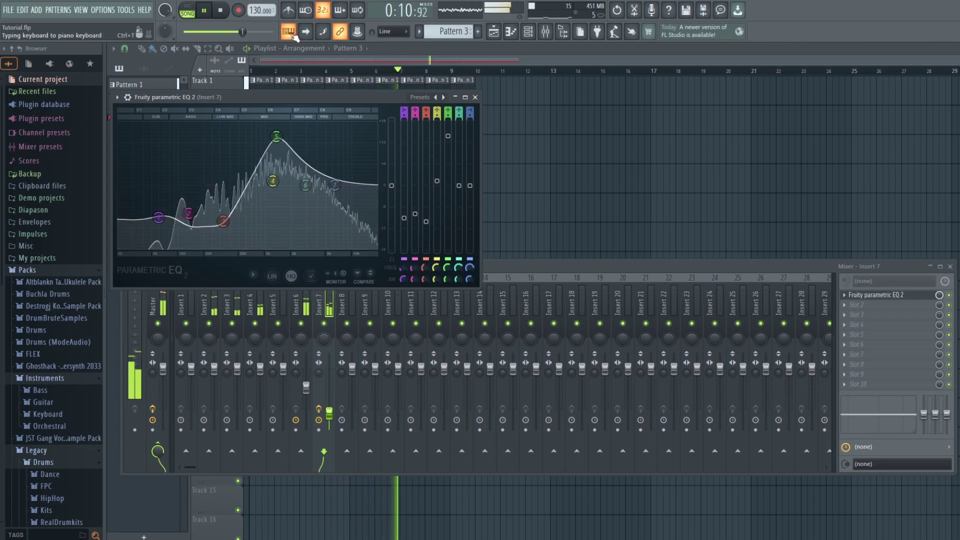
{"action": "key", "text": "space"}
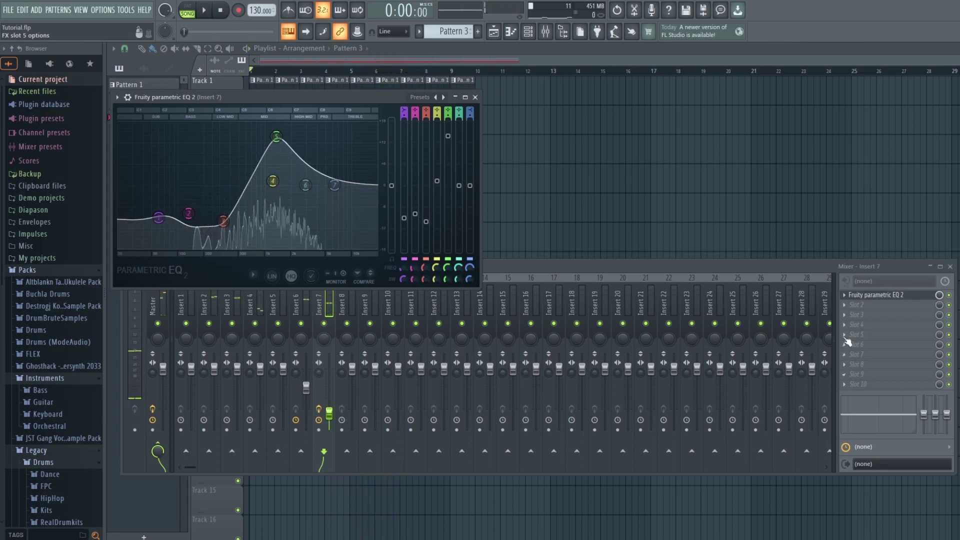
- Add Fruity Delay Bank to effect slot 3 of Insert 7 and move its window clear of the EQ
{"action": "left_click", "coordinate": [845, 317]}
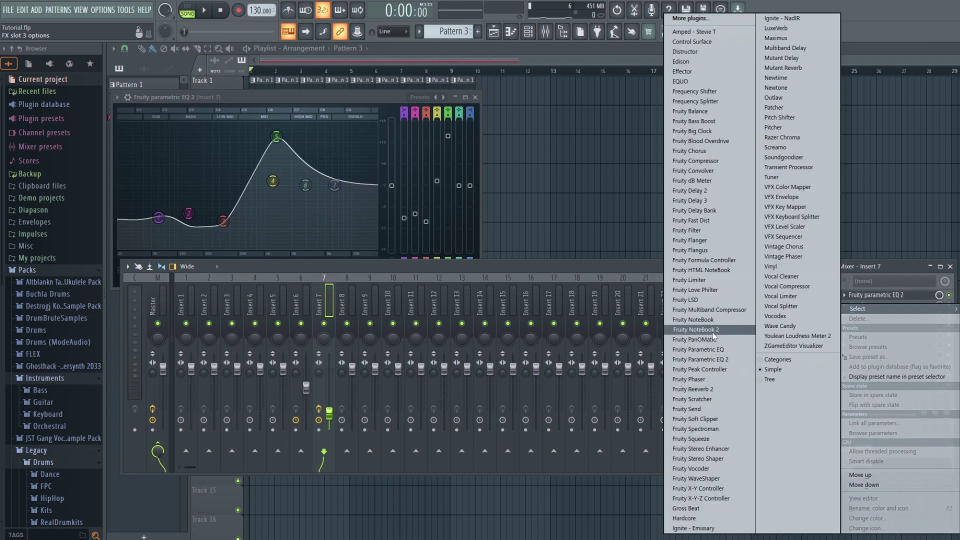
{"action": "left_click", "coordinate": [705, 211]}
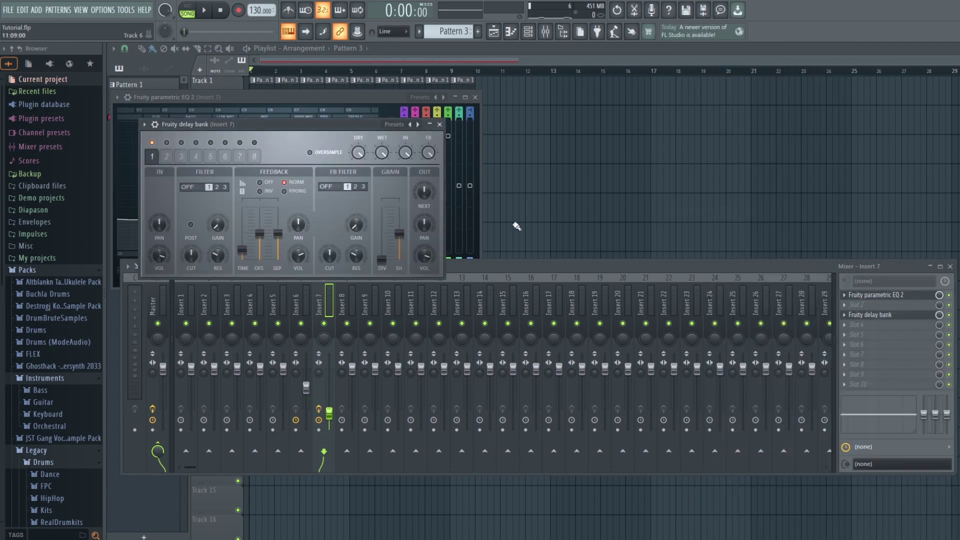
{"action": "left_click_drag", "start_coordinate": [251, 132], "coordinate": [644, 101]}
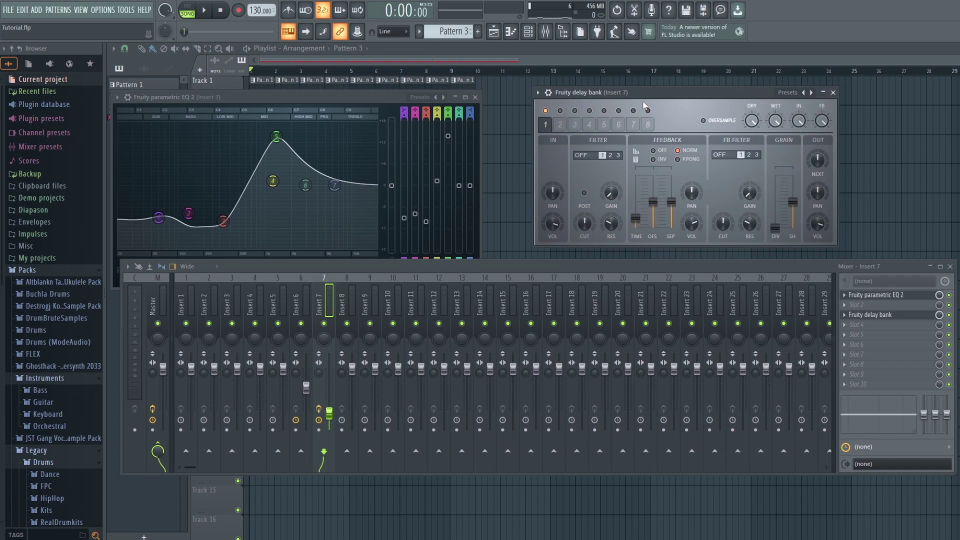
- Try the Funky tin roof and Ringy modder presets on the delay bank while the song plays
{"action": "left_click", "coordinate": [538, 93]}
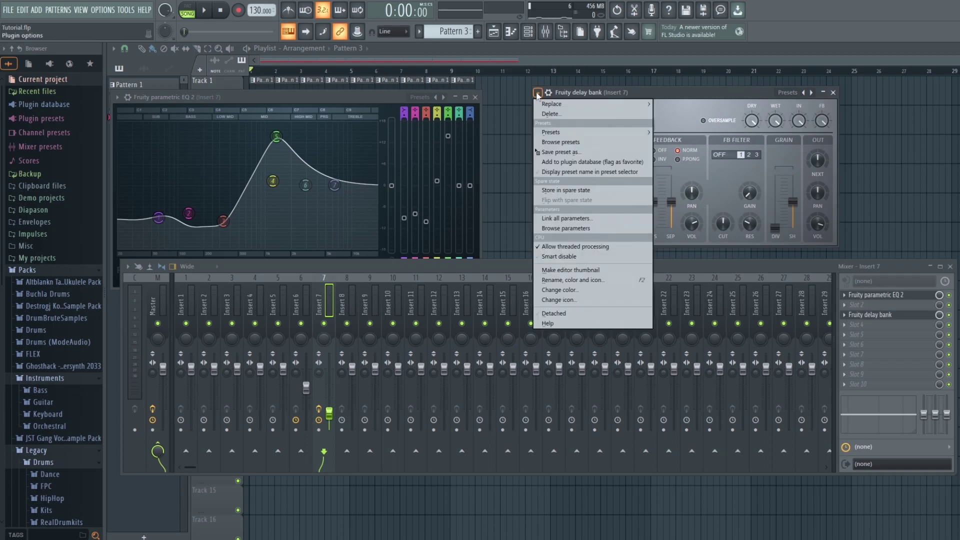
{"action": "mouse_move", "coordinate": [566, 133]}
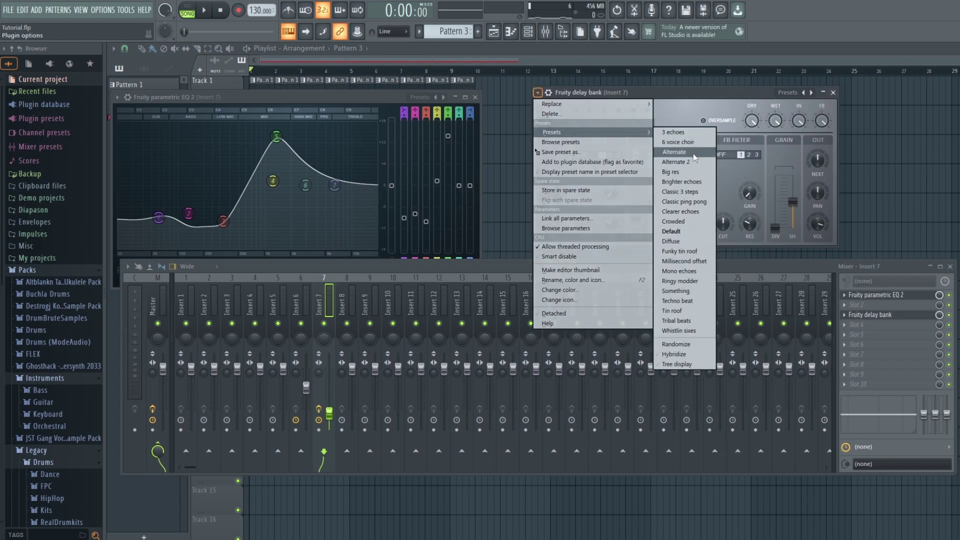
{"action": "left_click", "coordinate": [695, 252]}
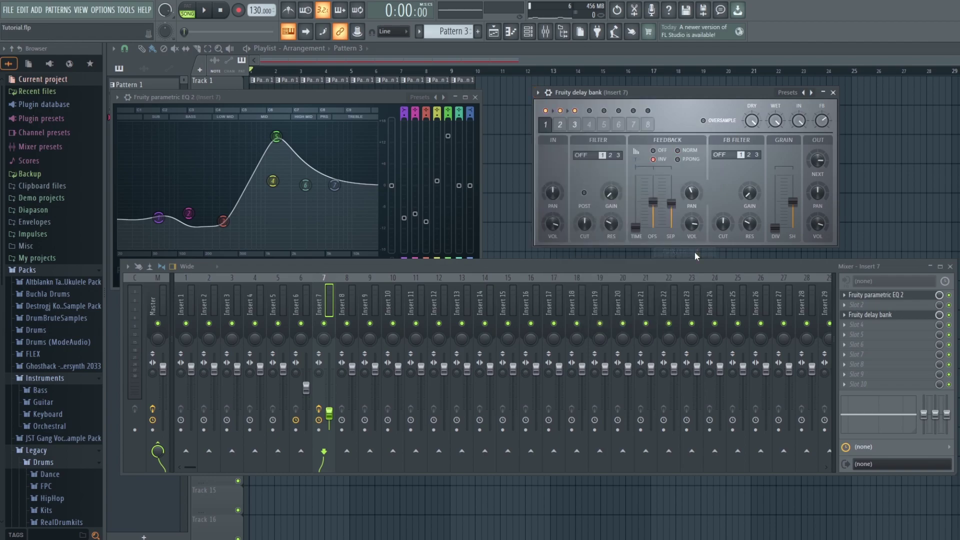
{"action": "left_click", "coordinate": [205, 12]}
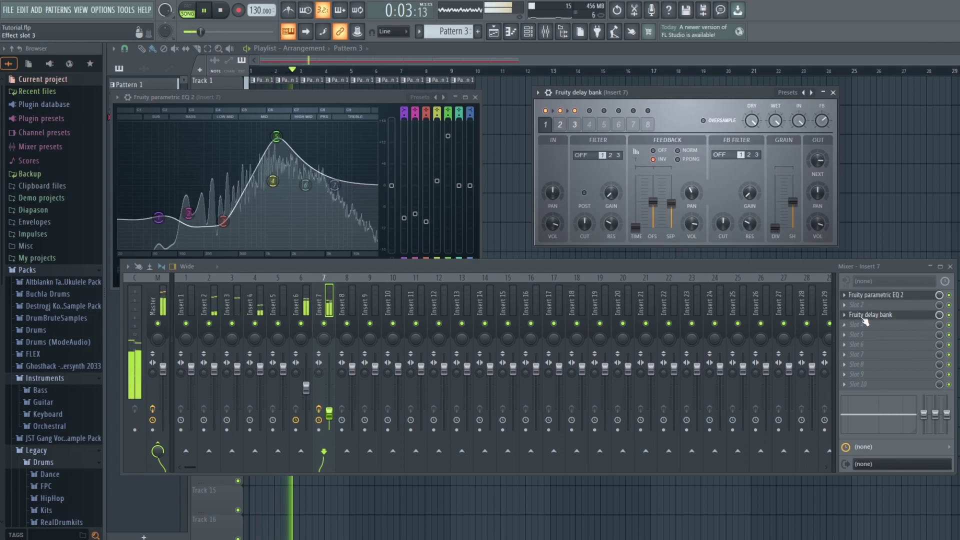
{"action": "left_click", "coordinate": [538, 92]}
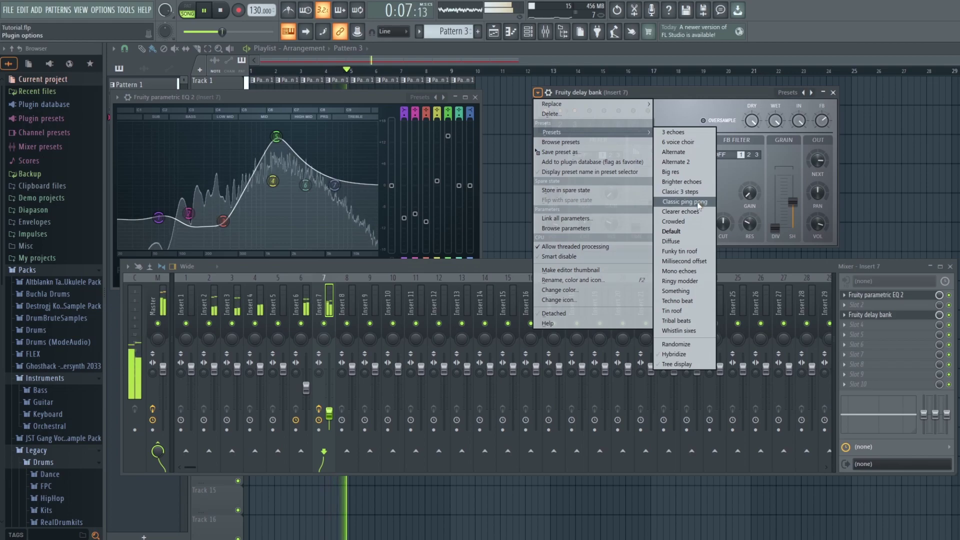
{"action": "left_click", "coordinate": [695, 281]}
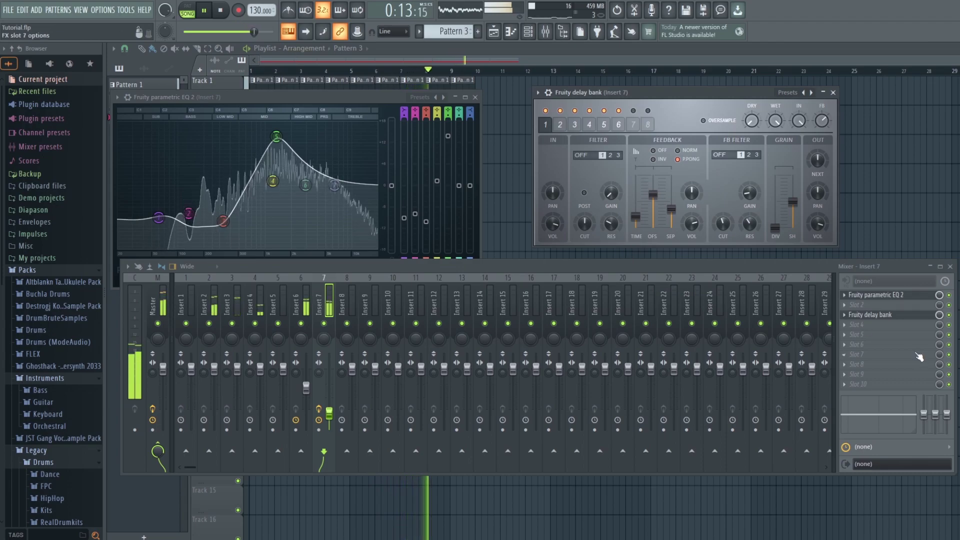
- Load the Whistlin sixes preset in Insert 7's delay bank
{"action": "left_click", "coordinate": [844, 315]}
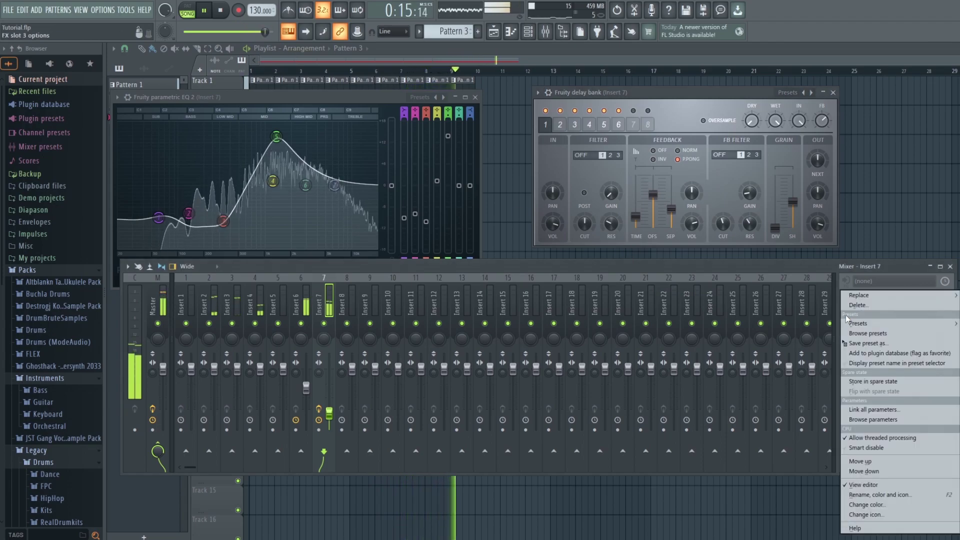
{"action": "mouse_move", "coordinate": [858, 324]}
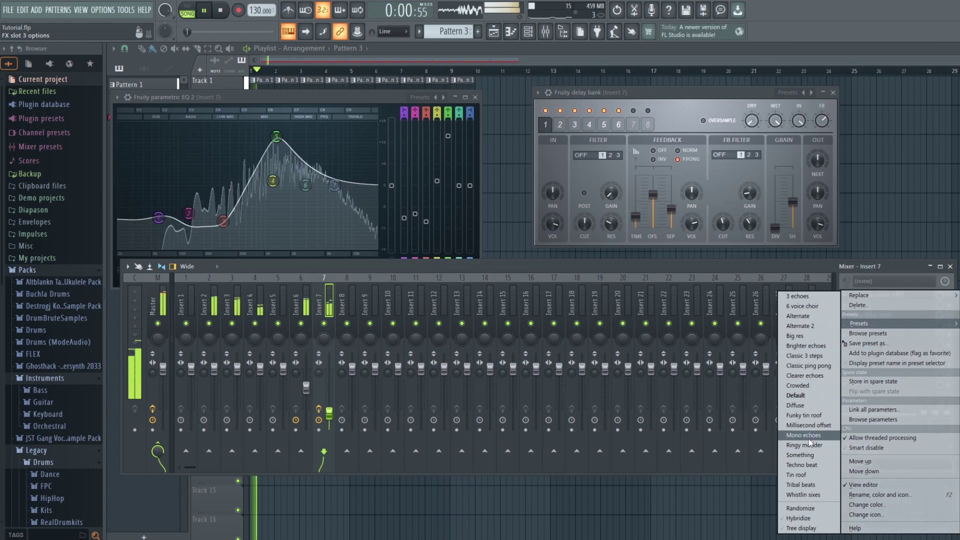
{"action": "left_click", "coordinate": [793, 495]}
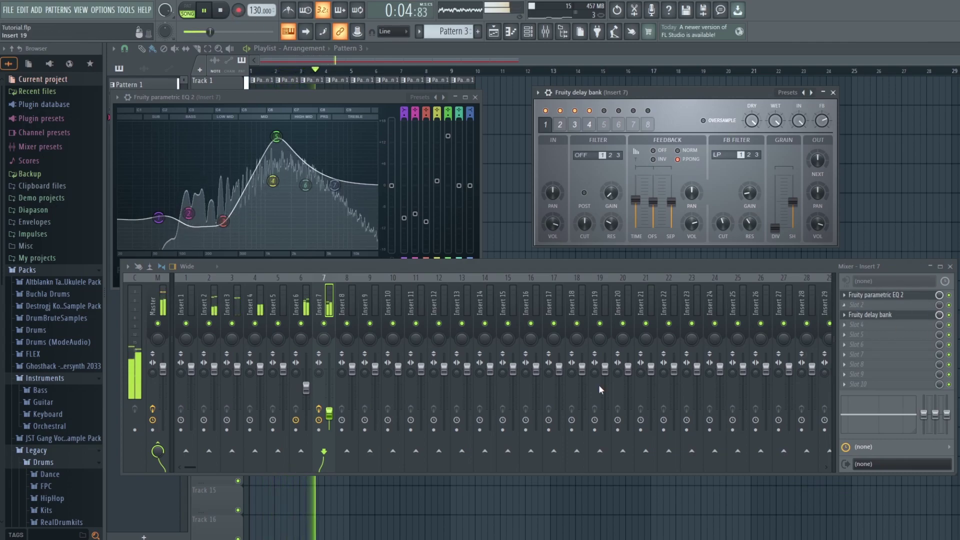
- Solo Insert 7 to hear the cello with its effects, restore all tracks, and stop playback
{"action": "right_click", "coordinate": [324, 323]}
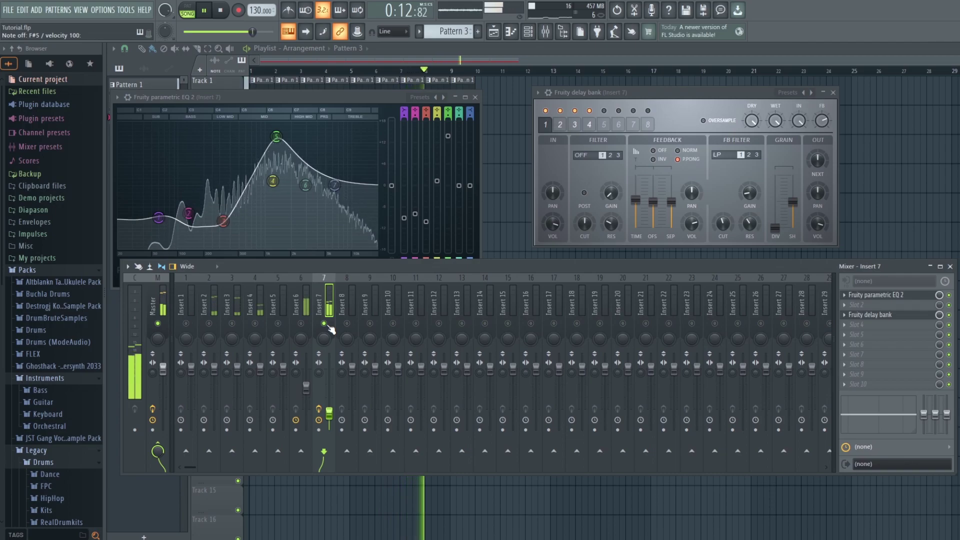
{"action": "right_click", "coordinate": [325, 323]}
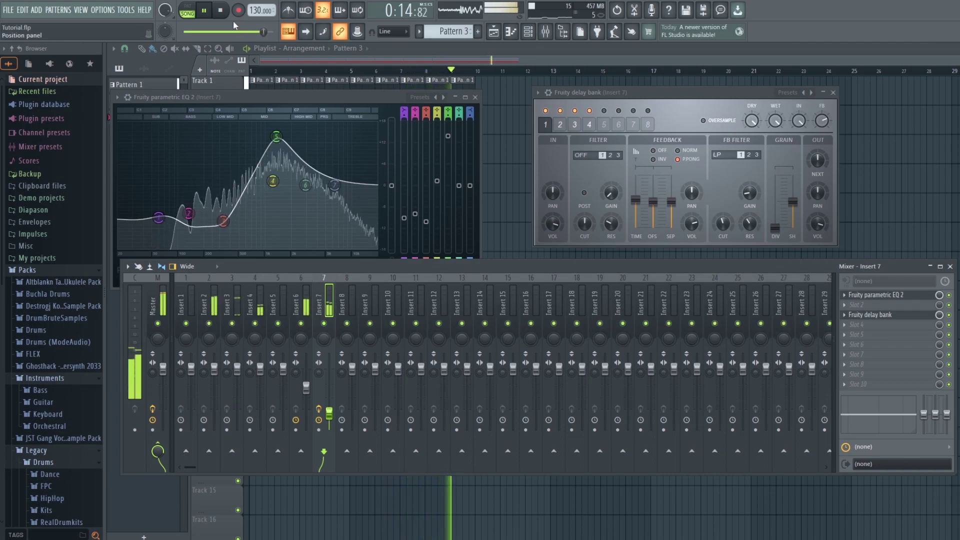
{"action": "left_click", "coordinate": [221, 11]}
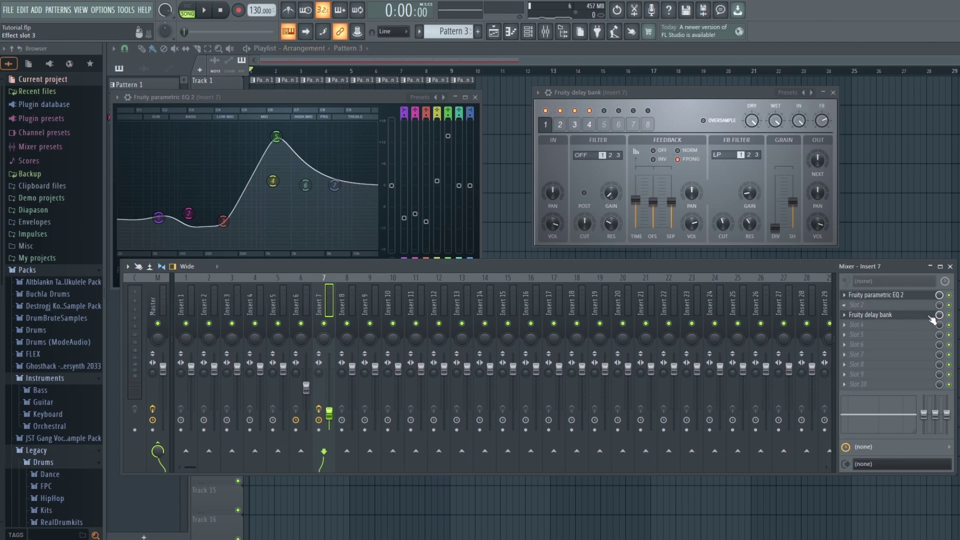
- Adjust the delay bank's mix level on Insert 7 and move the Master track's Fruity Limiter up to slot 9
{"action": "left_click_drag", "start_coordinate": [939, 315], "coordinate": [940, 321]}
{"action": "left_click", "coordinate": [156, 300]}
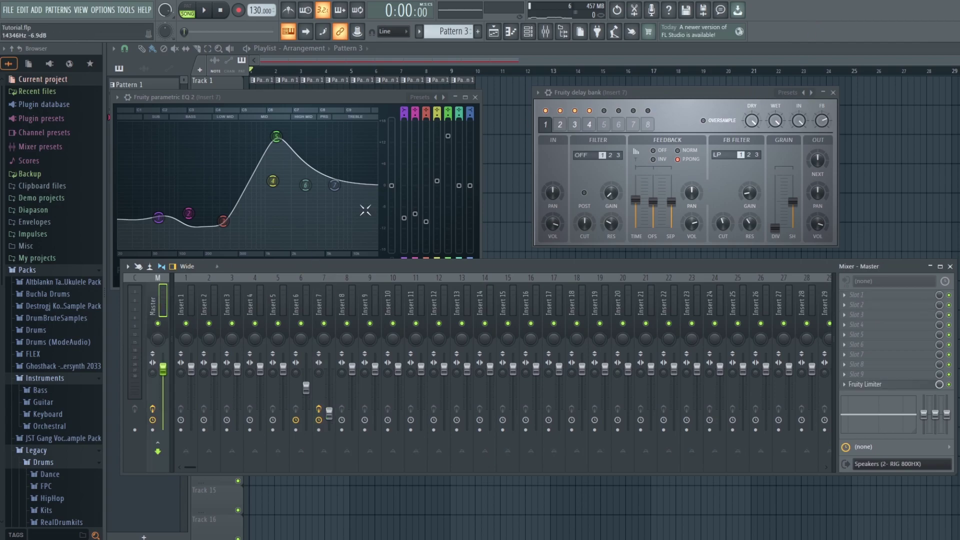
{"action": "left_click_drag", "start_coordinate": [868, 384], "coordinate": [870, 379]}
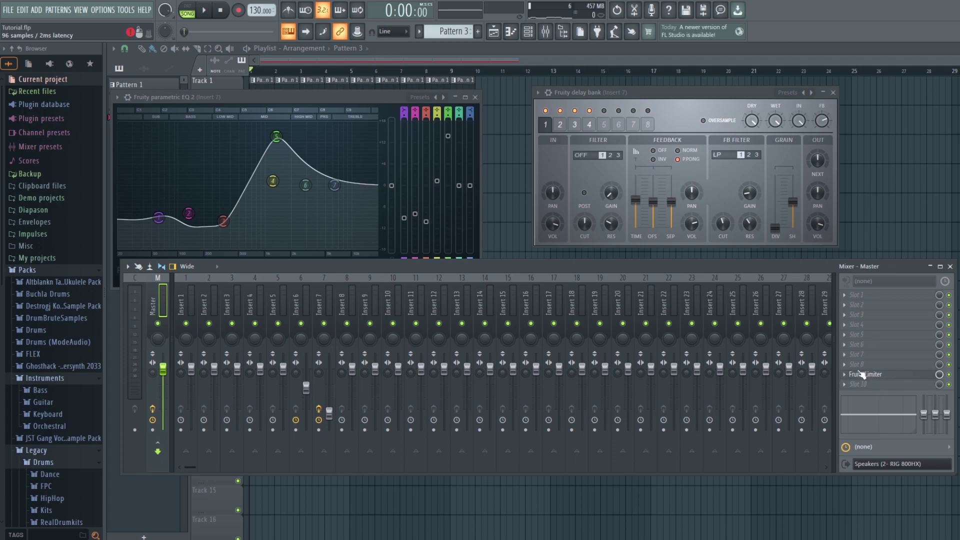
- Load Fruity Parametric EQ 2 into effect slot 1 of the Master track
{"action": "left_click", "coordinate": [845, 296]}
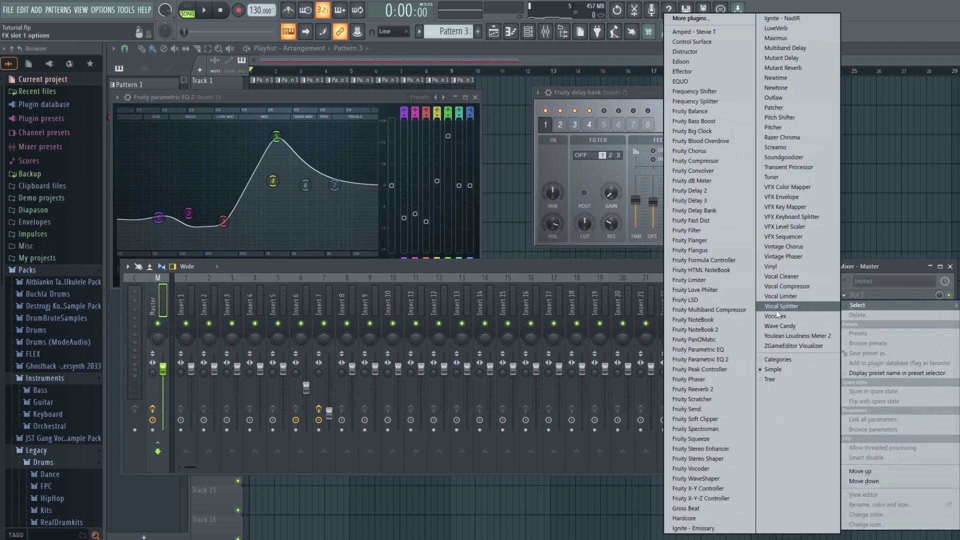
{"action": "left_click", "coordinate": [701, 369]}
{"action": "left_click", "coordinate": [846, 296]}
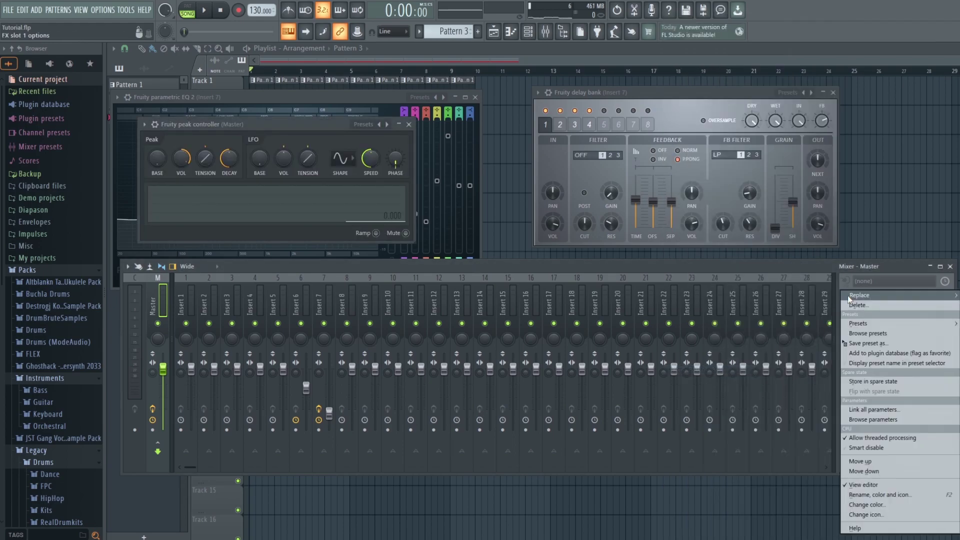
{"action": "mouse_move", "coordinate": [856, 296]}
{"action": "left_click", "coordinate": [713, 357]}
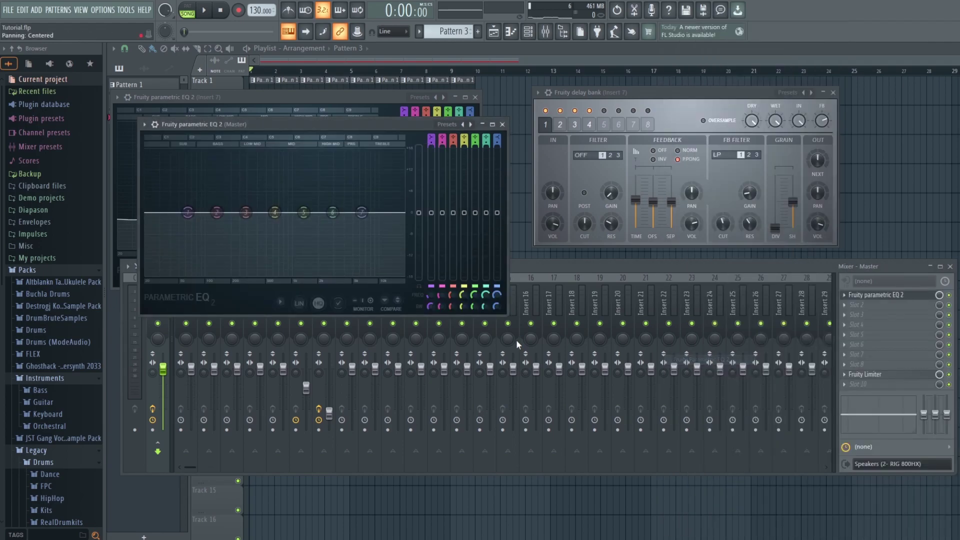
- Close Insert 7's EQ window and move the Master EQ window up, clear of the mixer
{"action": "left_click", "coordinate": [323, 95]}
{"action": "left_click", "coordinate": [475, 97]}
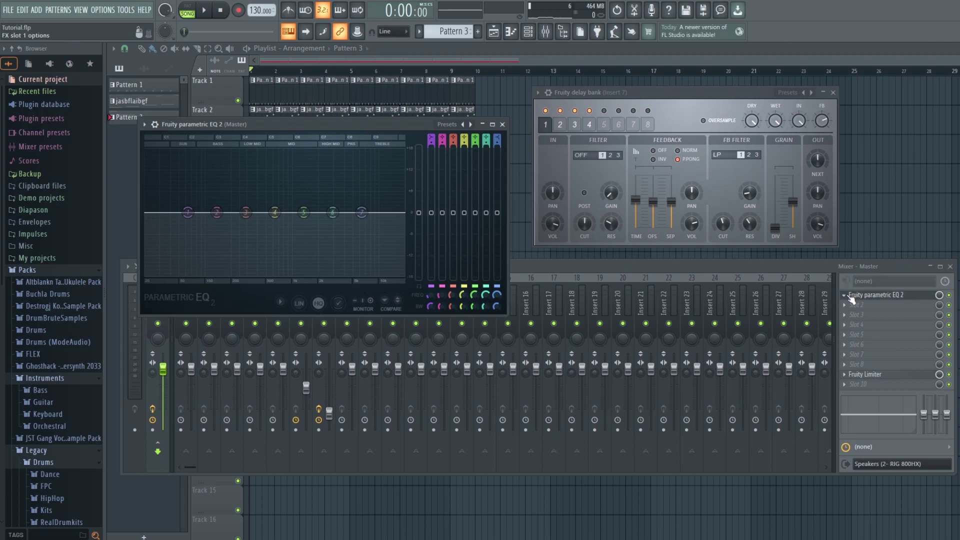
{"action": "left_click_drag", "start_coordinate": [345, 125], "coordinate": [389, 50]}
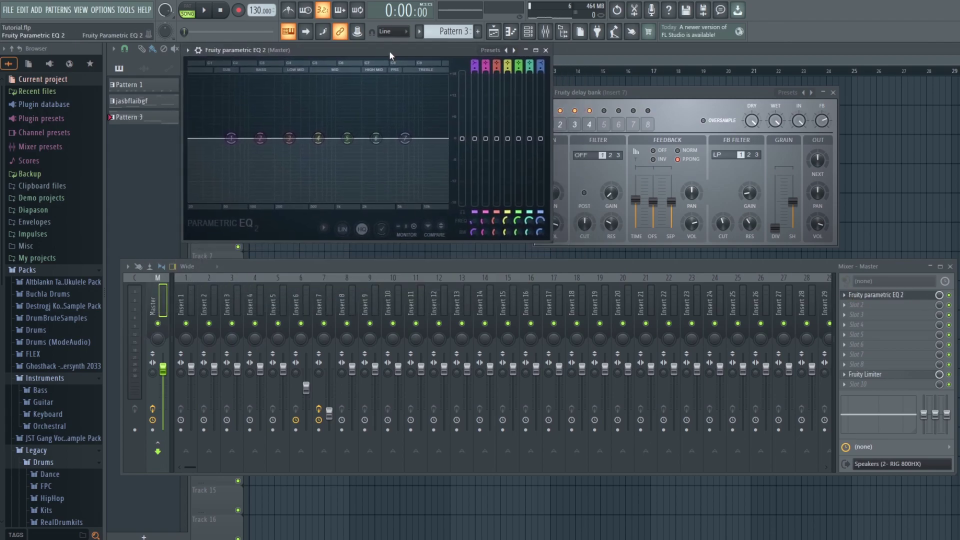
- Apply the 20Hz + 18kHz cut preset to the Master track's Fruity Parametric EQ 2
{"action": "left_click", "coordinate": [844, 293]}
{"action": "mouse_move", "coordinate": [844, 295]}
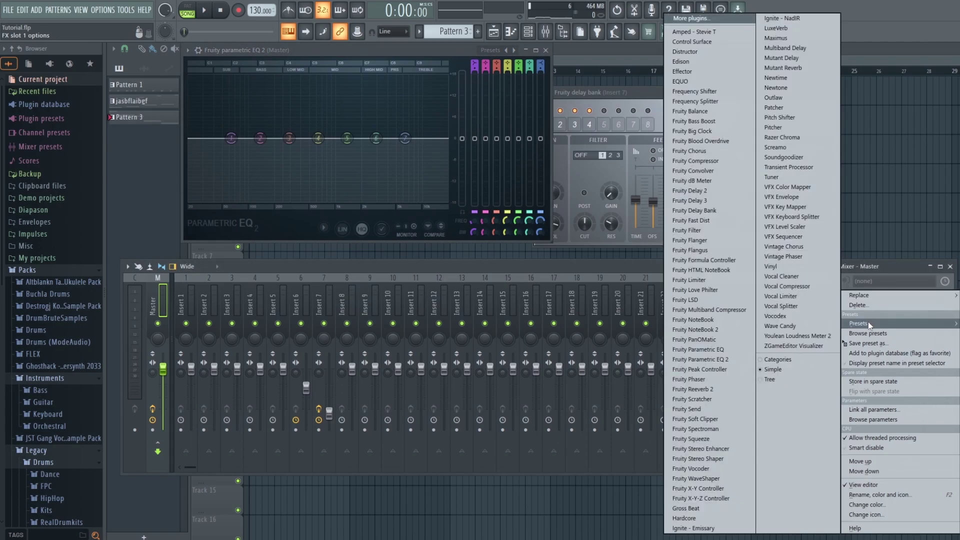
{"action": "mouse_move", "coordinate": [869, 323]}
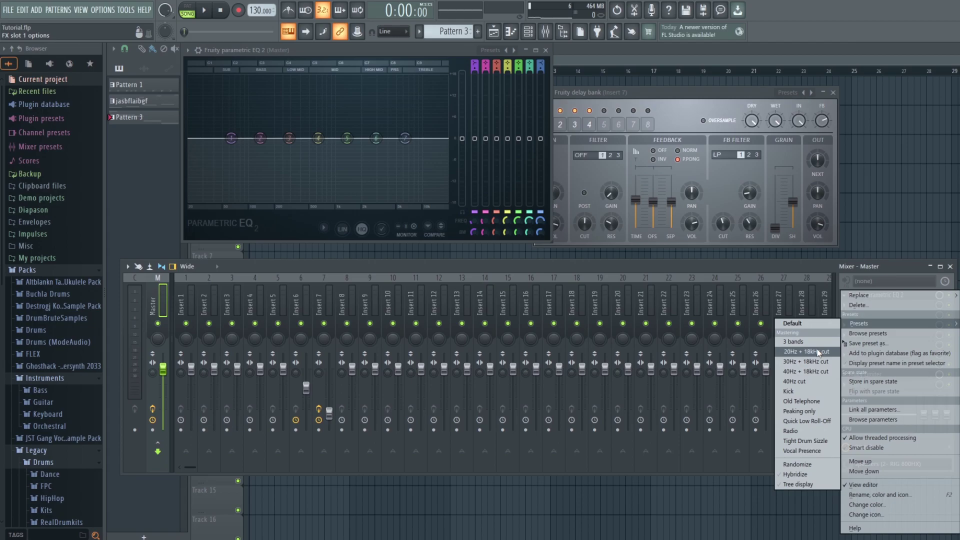
{"action": "left_click", "coordinate": [790, 352]}
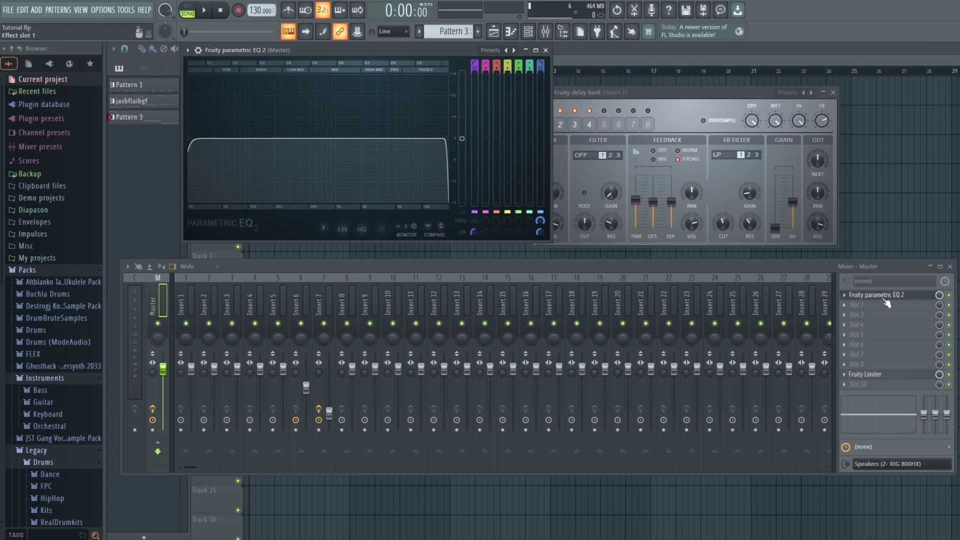
- Load Youlean Loudness Meter 2 into the Master track's slot 10 and play the song to measure its loudness
{"action": "left_click", "coordinate": [845, 385]}
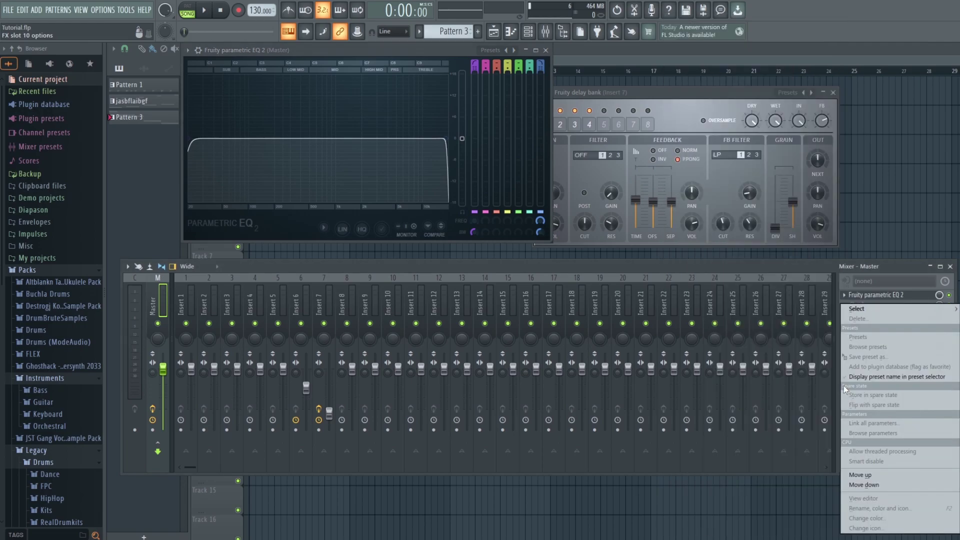
{"action": "mouse_move", "coordinate": [864, 312]}
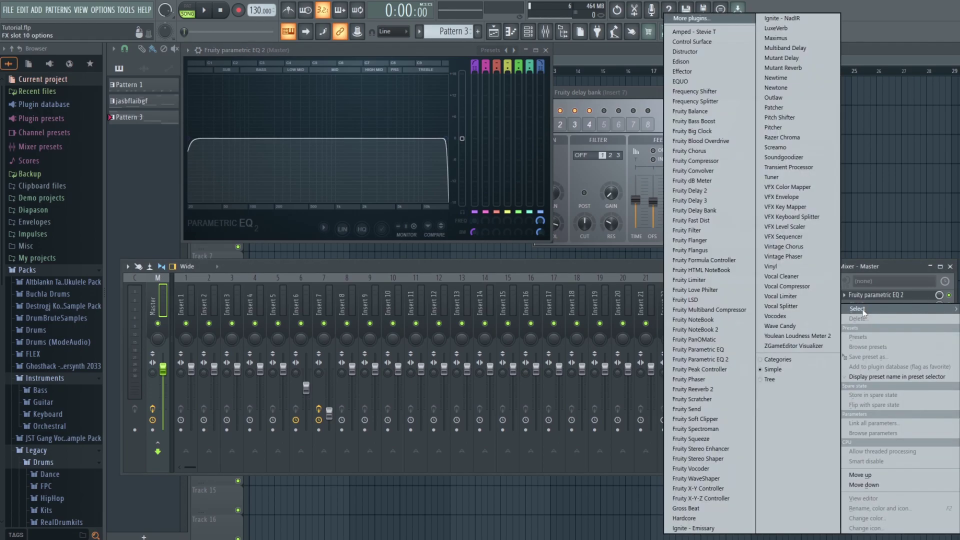
{"action": "left_click", "coordinate": [820, 338]}
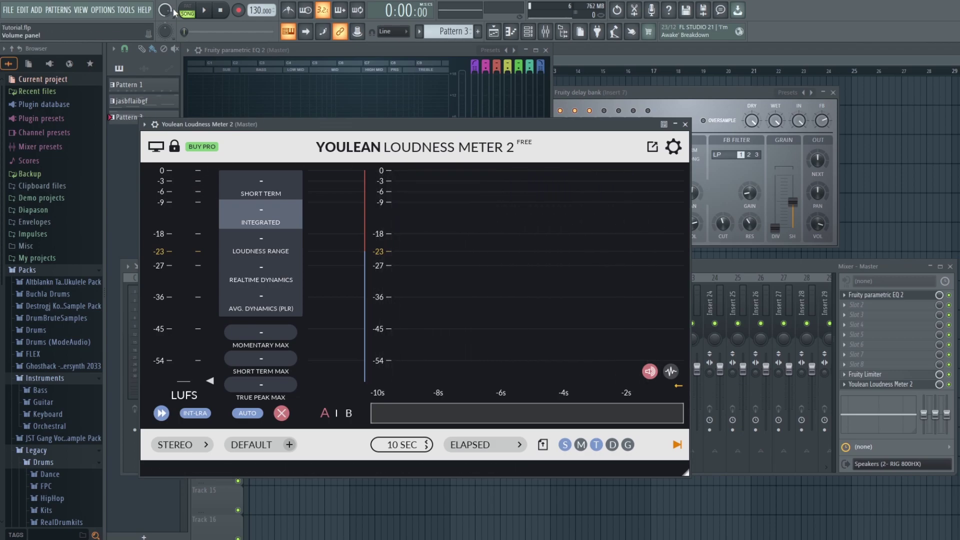
{"action": "left_click", "coordinate": [204, 12]}
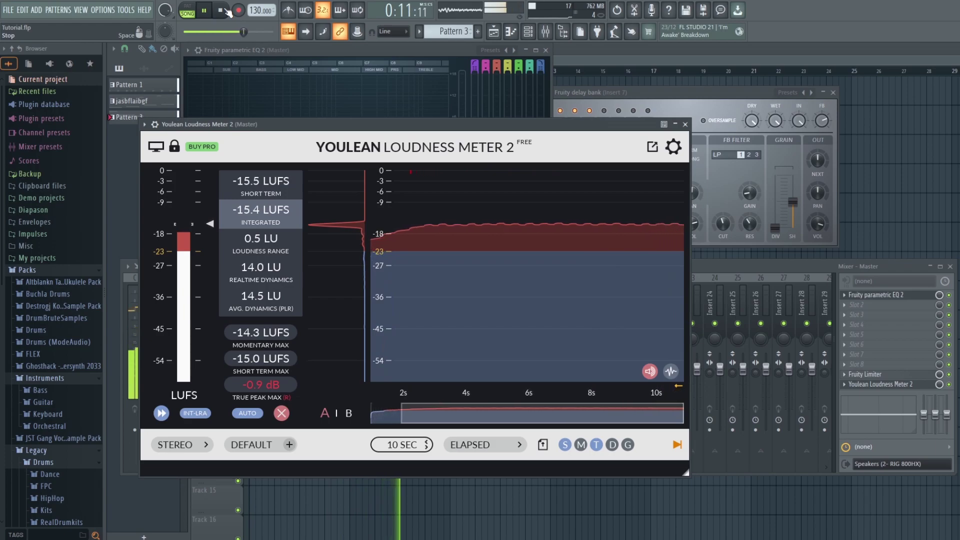
{"action": "left_click", "coordinate": [228, 12]}
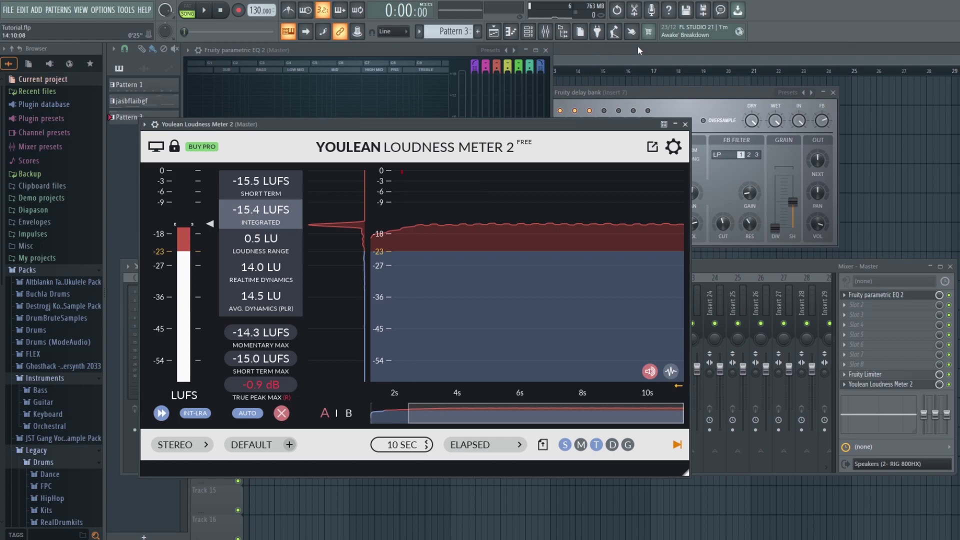
- Close the open plugin windows, bring the mixer back over the playlist, and look at the Insert 1 and Master tracks
{"action": "key", "text": "F12"}
{"action": "left_click", "coordinate": [545, 33]}
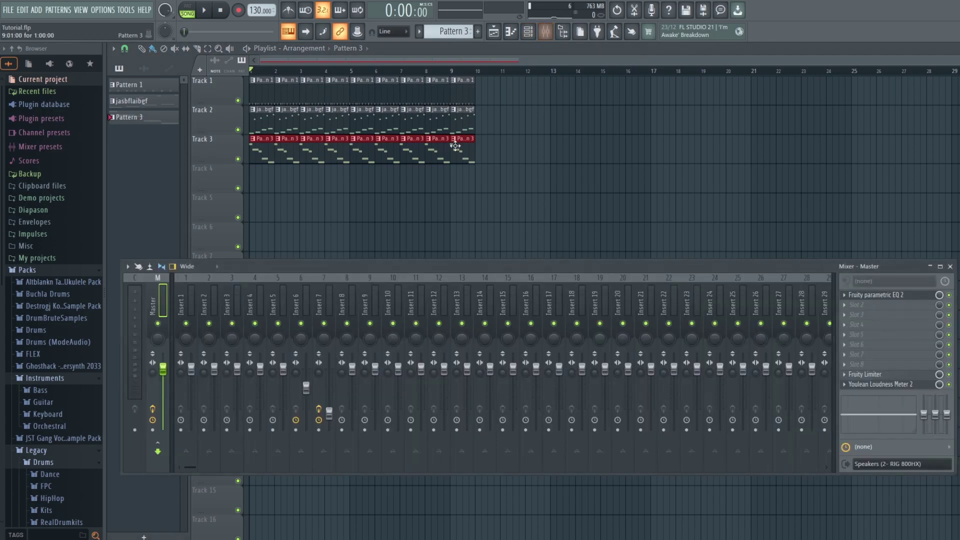
{"action": "left_click", "coordinate": [181, 303]}
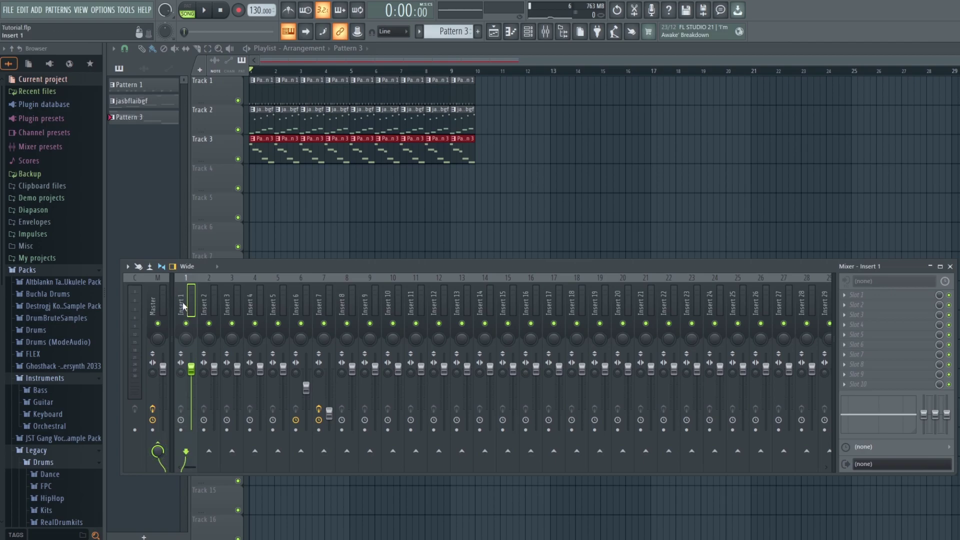
{"action": "left_click", "coordinate": [153, 303]}
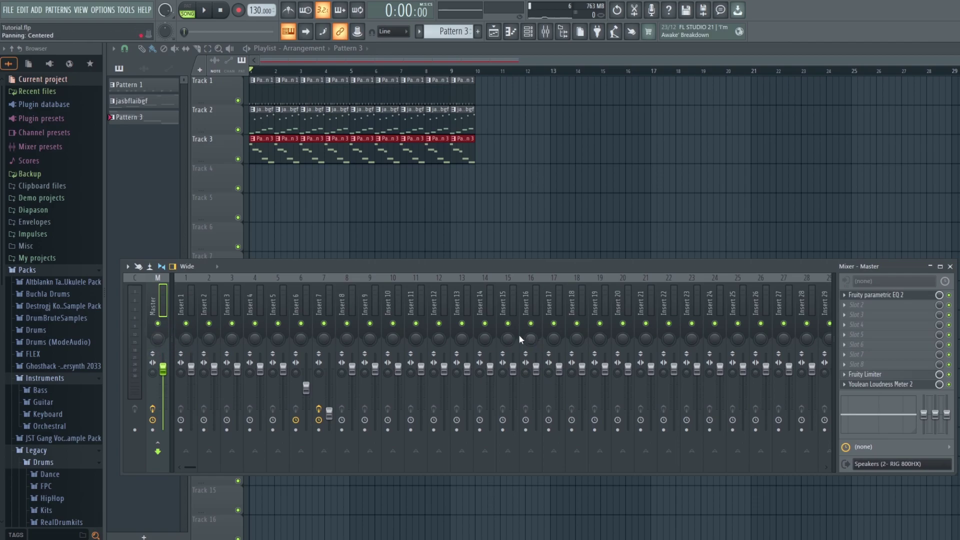
{"action": "mouse_move", "coordinate": [163, 369]}
{"action": "left_mouse_down"}
{"action": "mouse_move", "coordinate": [163, 395]}
{"action": "mouse_move", "coordinate": [163, 369]}
{"action": "left_mouse_up"}
- Route Inserts 2, 3 and 4 to Insert 1 instead of directly to the Master track
{"action": "left_click", "coordinate": [185, 303]}
{"action": "left_click", "coordinate": [206, 303]}
{"action": "left_click", "coordinate": [161, 447]}
{"action": "left_click", "coordinate": [189, 454]}
{"action": "left_click", "coordinate": [234, 310]}
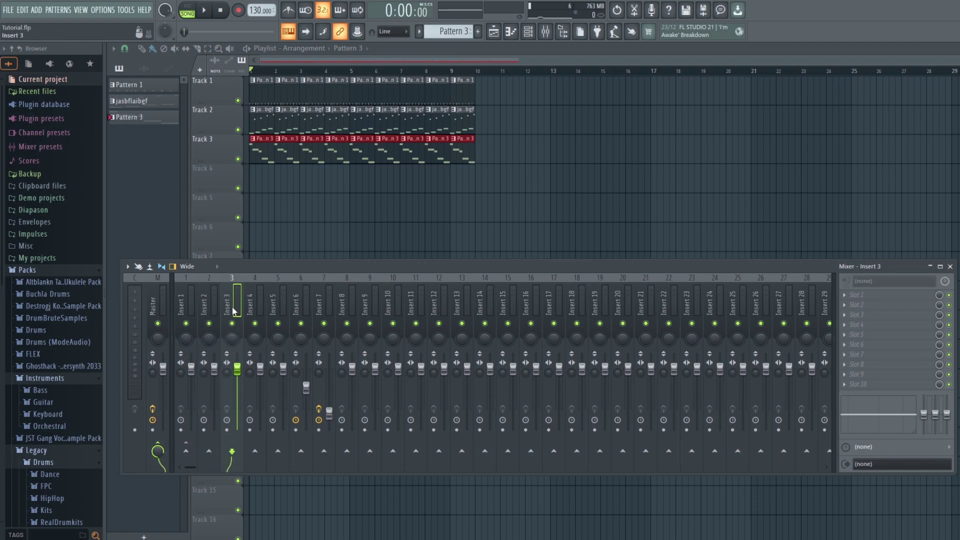
{"action": "left_click", "coordinate": [157, 450]}
{"action": "left_click", "coordinate": [247, 308]}
{"action": "left_click", "coordinate": [157, 450]}
{"action": "left_click", "coordinate": [185, 452]}
- Demonstrate the group volume by lowering Insert 1's fader to about 22%, and return it to its original level
{"action": "left_click", "coordinate": [189, 423]}
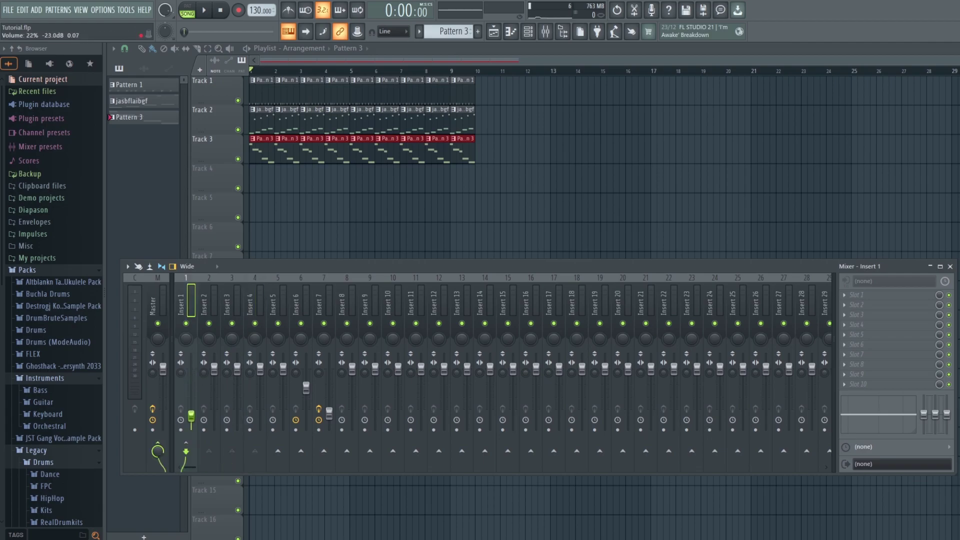
{"action": "left_click", "coordinate": [161, 299]}
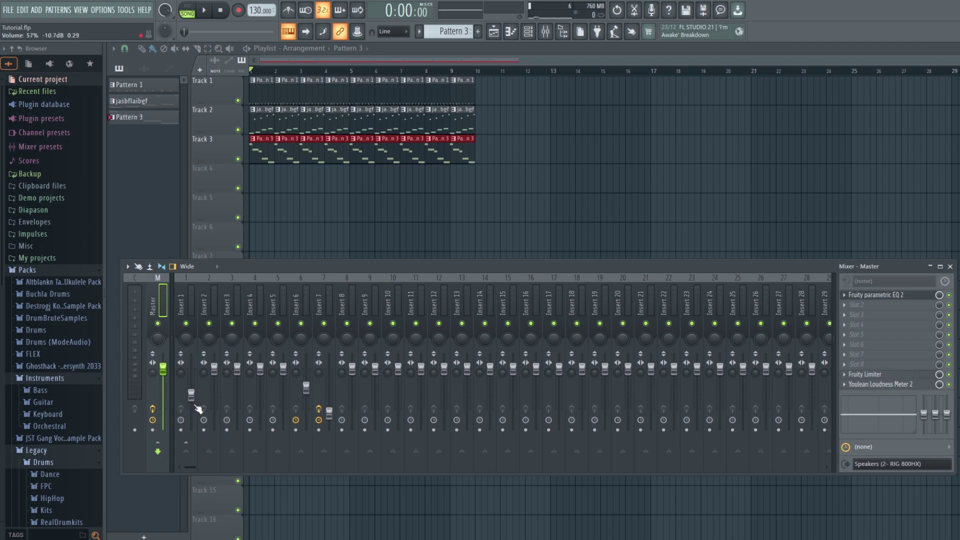
{"action": "left_click_drag", "start_coordinate": [195, 398], "coordinate": [196, 371]}
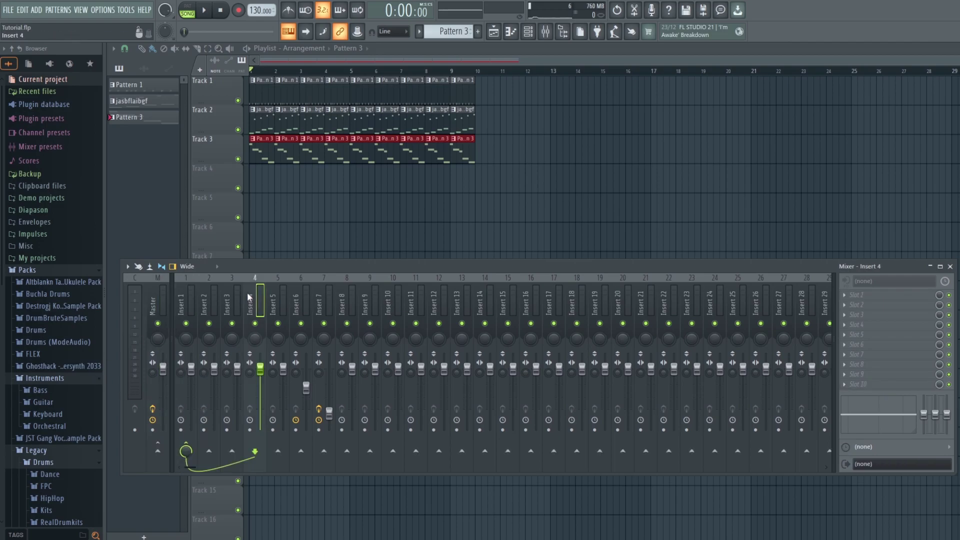
- Route Inserts 5, 6 and 7 to Insert 1 instead of directly to the Master track
{"action": "left_click", "coordinate": [284, 306]}
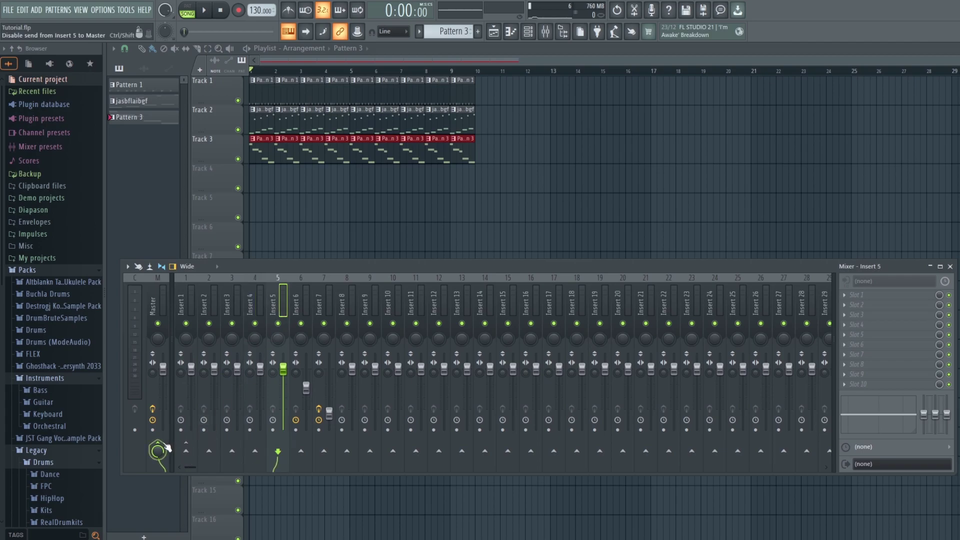
{"action": "left_click", "coordinate": [306, 302]}
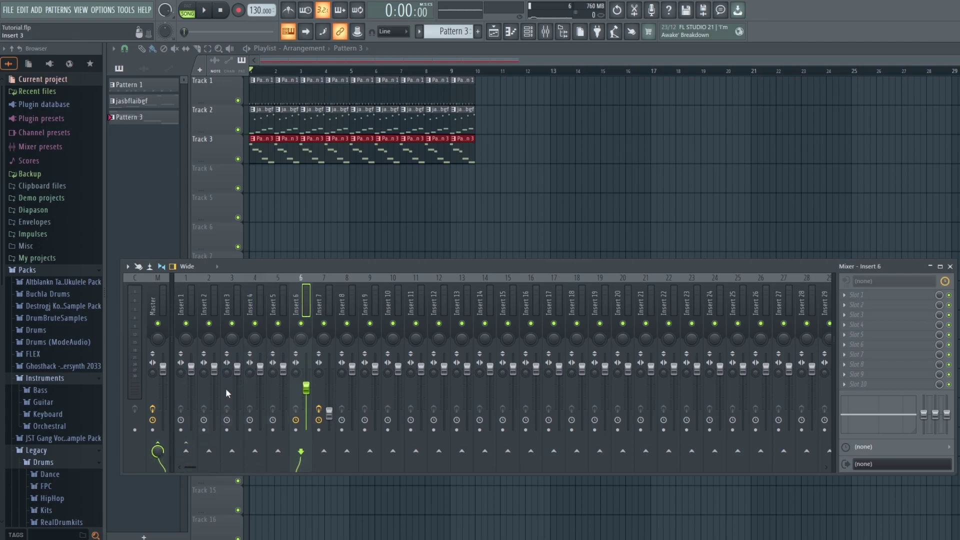
{"action": "left_click", "coordinate": [324, 300]}
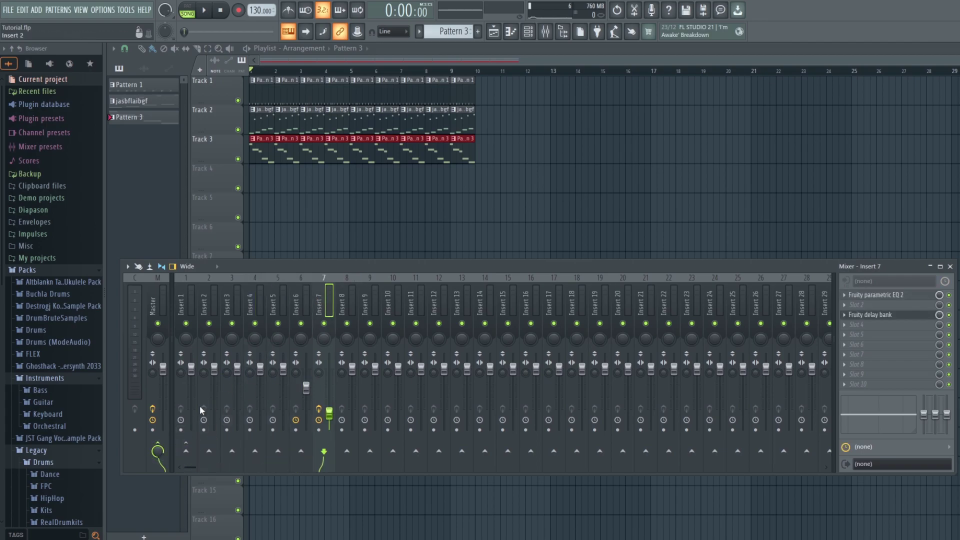
{"action": "left_click", "coordinate": [186, 451]}
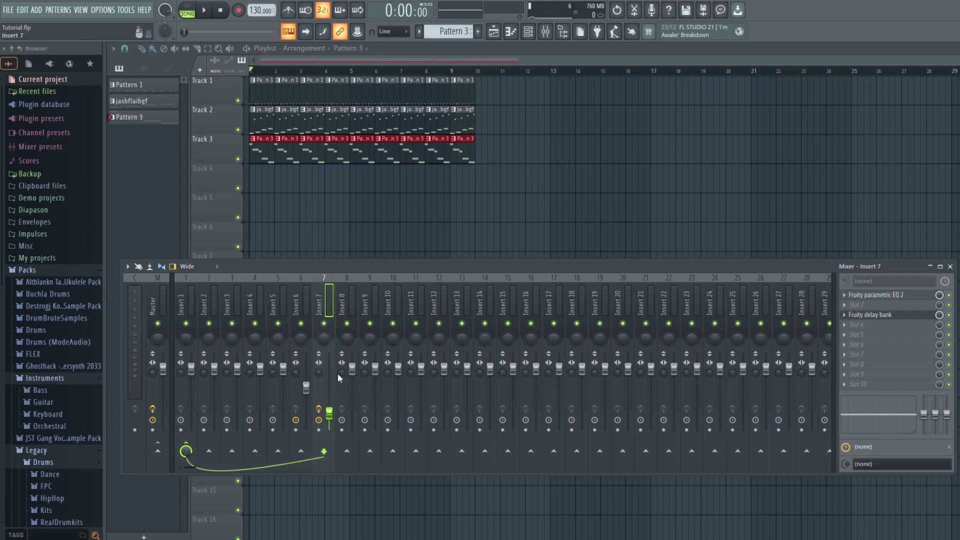
{"action": "left_click", "coordinate": [344, 300]}
{"action": "left_click", "coordinate": [328, 300]}
- Open the Master track's Youlean Loudness Meter 2 and move its window clear of the first mixer tracks
{"action": "left_click", "coordinate": [159, 300]}
{"action": "left_click", "coordinate": [906, 385]}
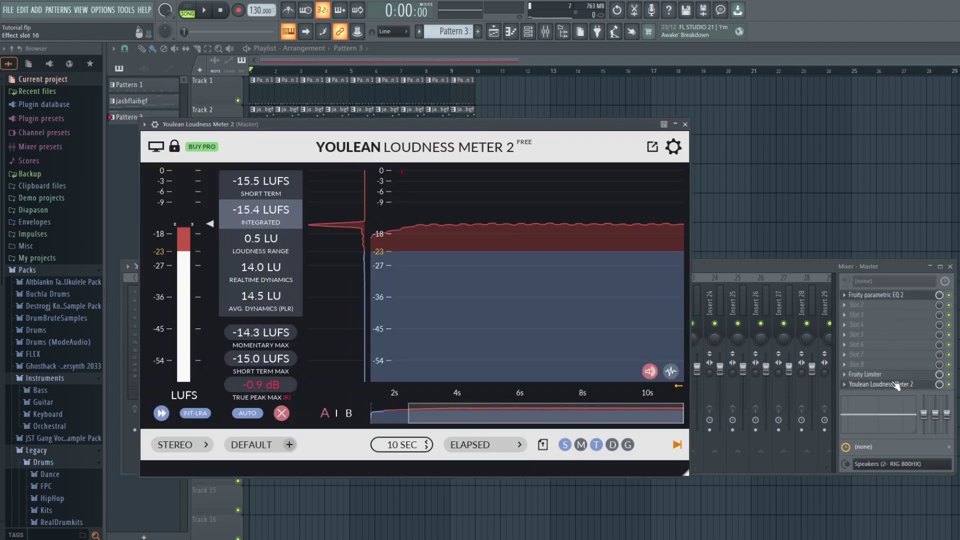
{"action": "left_click_drag", "start_coordinate": [419, 151], "coordinate": [663, 107]}
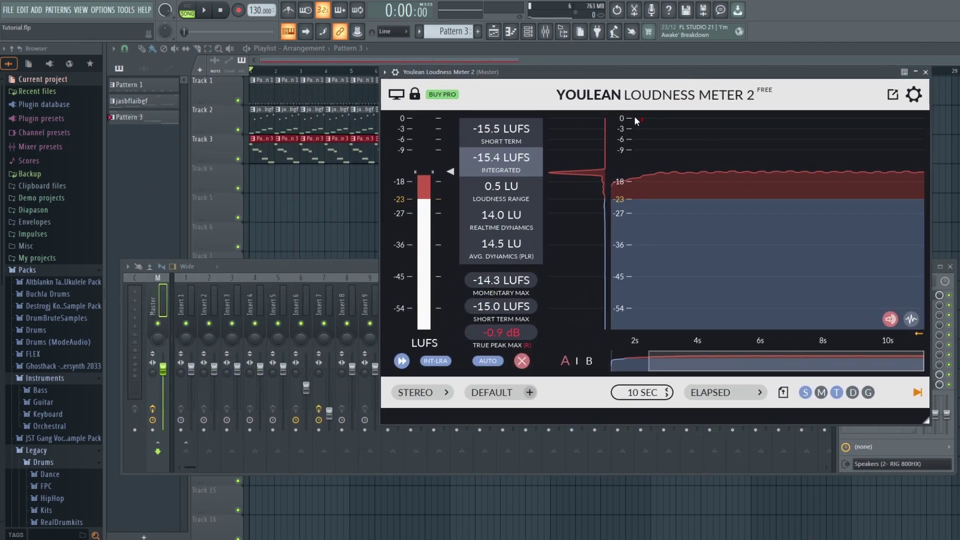
- Play the song, lower Insert 1's fader to hear the grouped tracks drop, restore the fader, and stop playback
{"action": "key", "text": "space"}
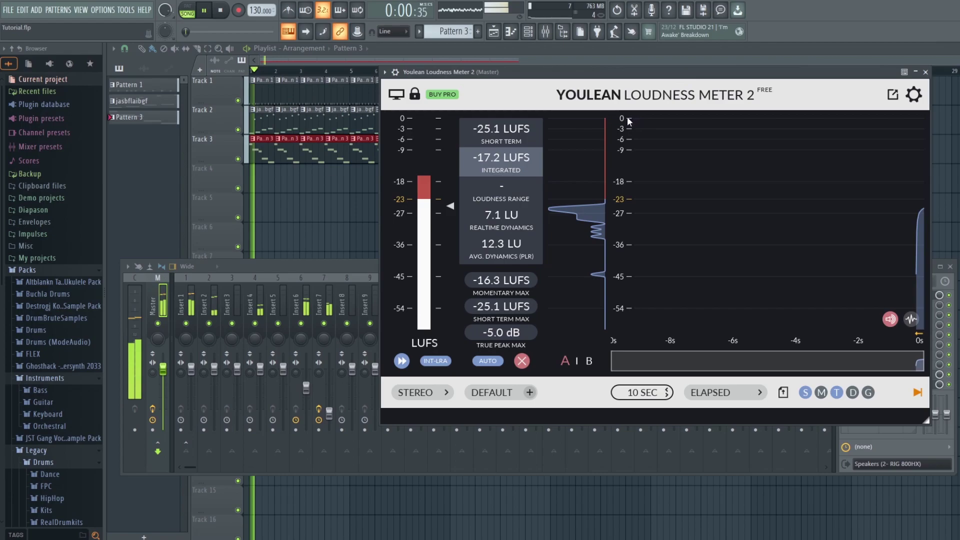
{"action": "left_click", "coordinate": [192, 371]}
{"action": "left_click_drag", "start_coordinate": [191, 369], "coordinate": [191, 413]}
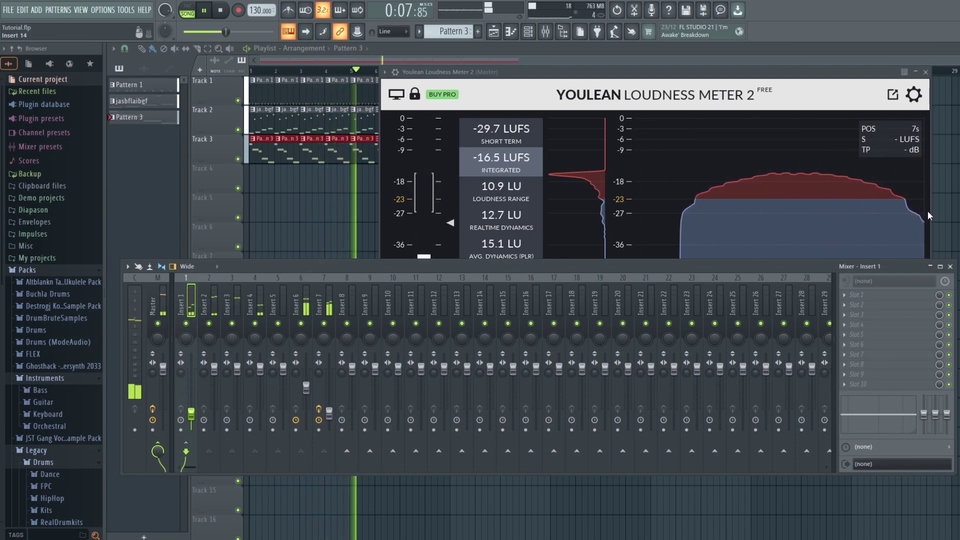
{"action": "left_click_drag", "start_coordinate": [191, 413], "coordinate": [163, 368]}
{"action": "key", "text": "space"}
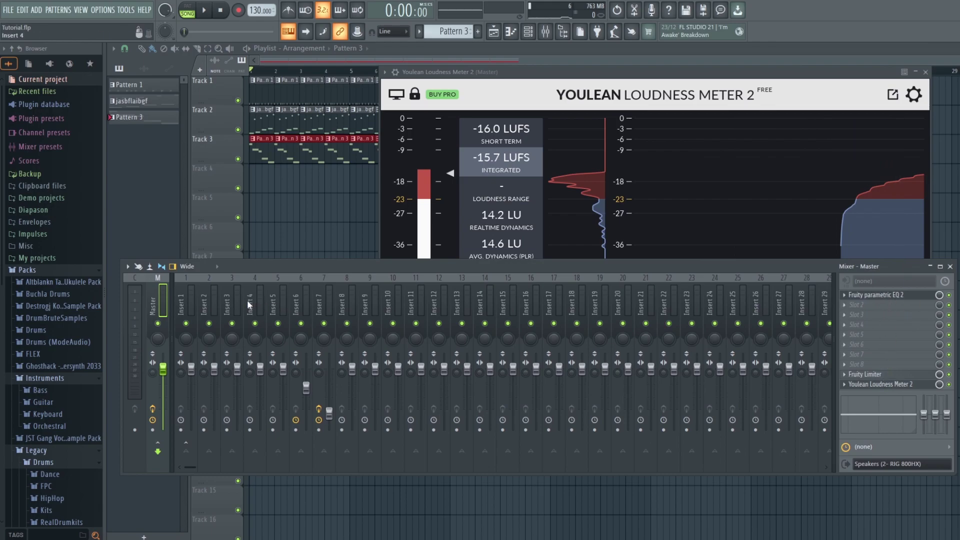
- Load Fruity Compressor into slot 6 of Insert 7 and apply its Leveler 1 preset
{"action": "left_click", "coordinate": [329, 307]}
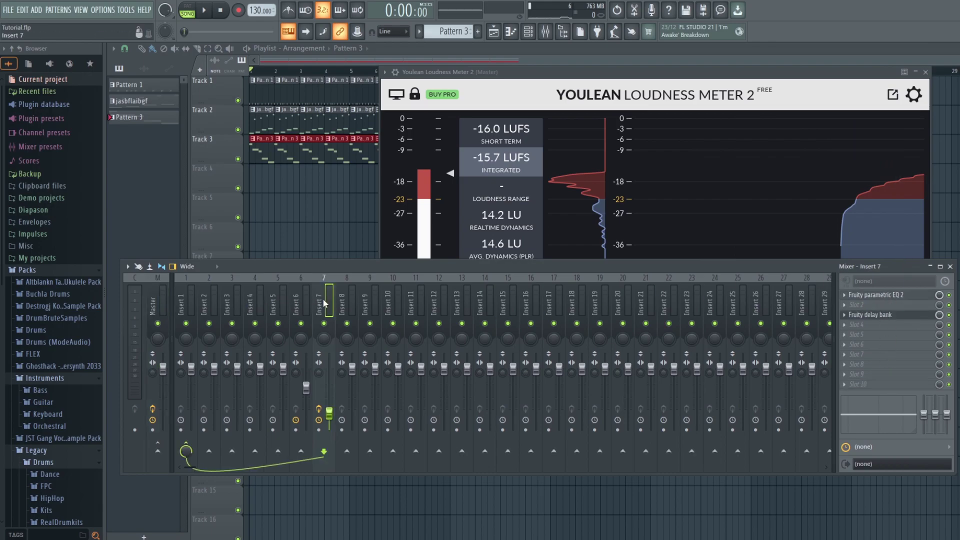
{"action": "left_click", "coordinate": [845, 345]}
{"action": "mouse_move", "coordinate": [858, 310]}
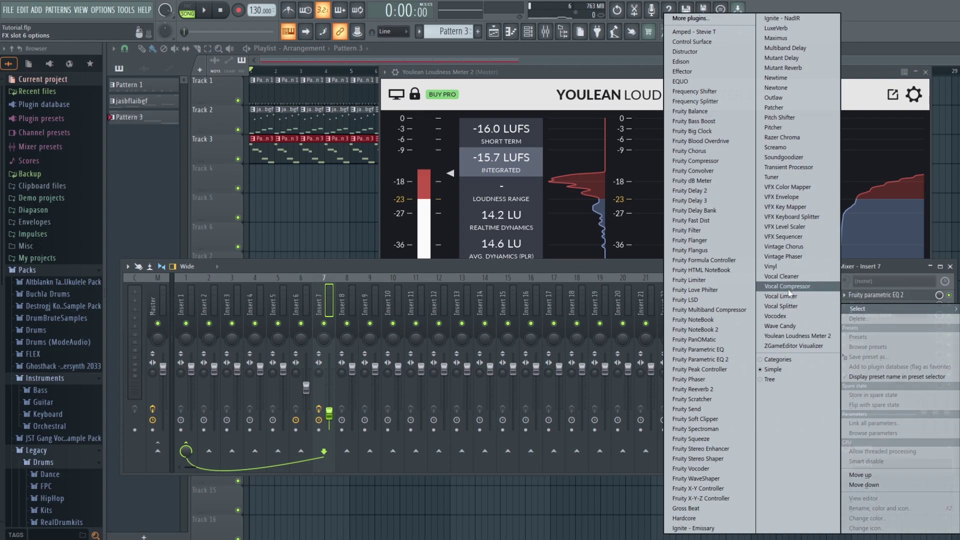
{"action": "left_click", "coordinate": [696, 161]}
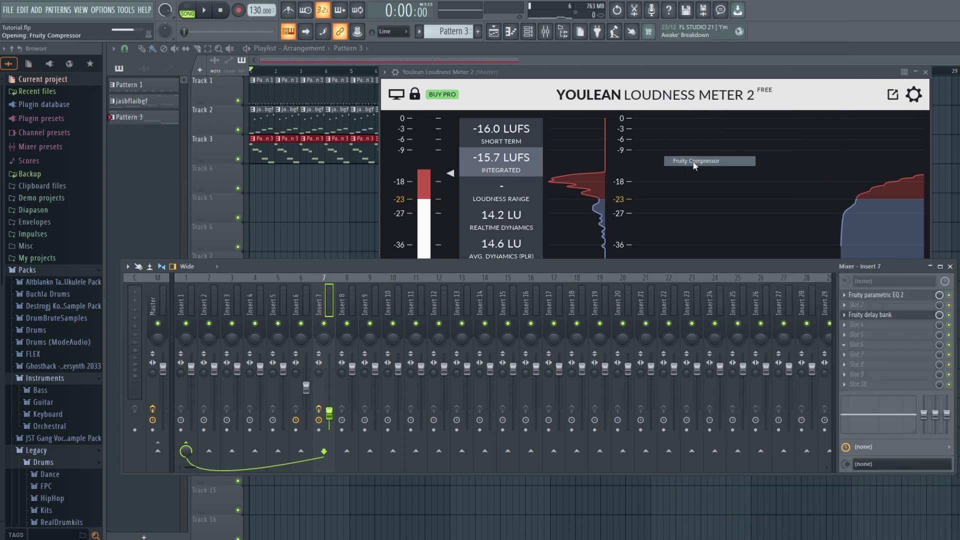
{"action": "left_click", "coordinate": [185, 165]}
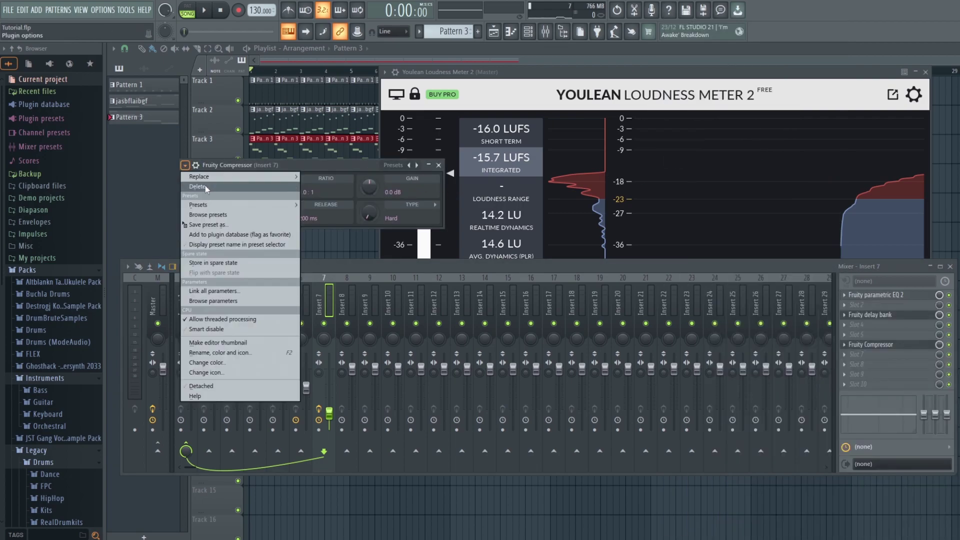
{"action": "mouse_move", "coordinate": [218, 207]}
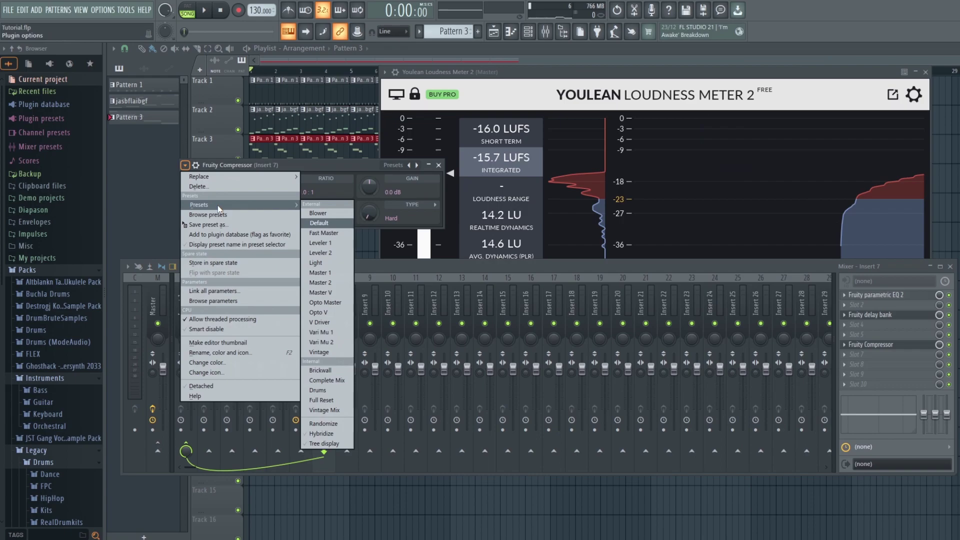
{"action": "left_click", "coordinate": [322, 242]}
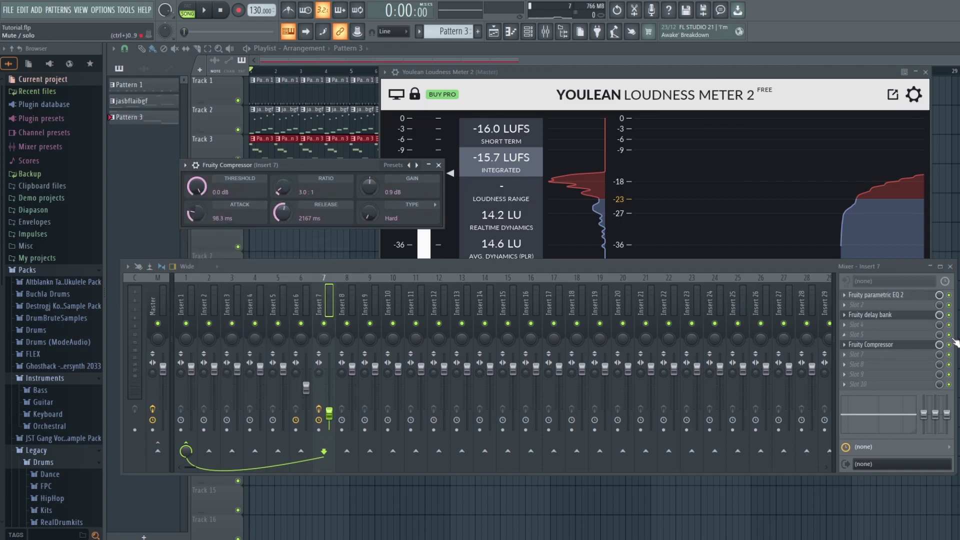
- Solo Insert 7 to hear the compressed cello and move Fruity Compressor up to slot 4, directly below the delay bank
{"action": "right_click", "coordinate": [324, 324]}
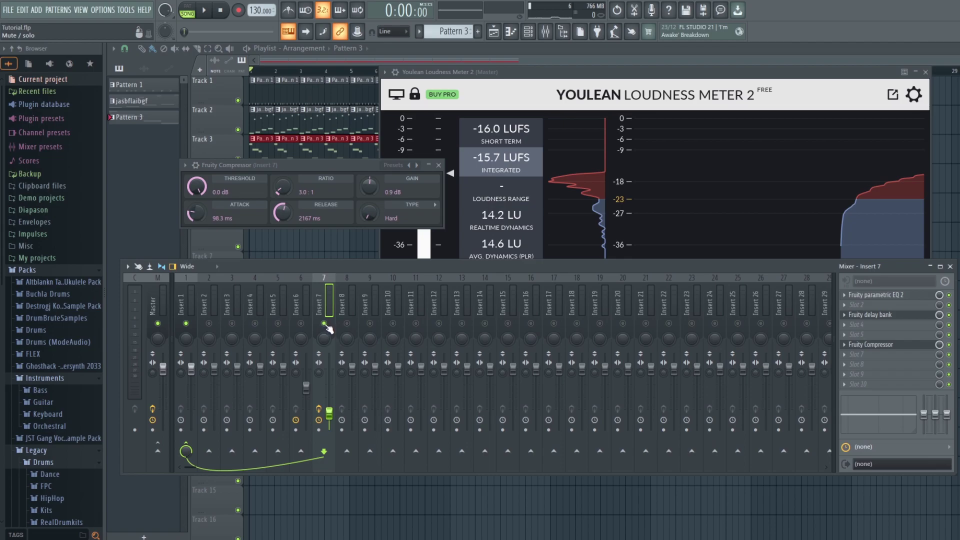
{"action": "key", "text": "space"}
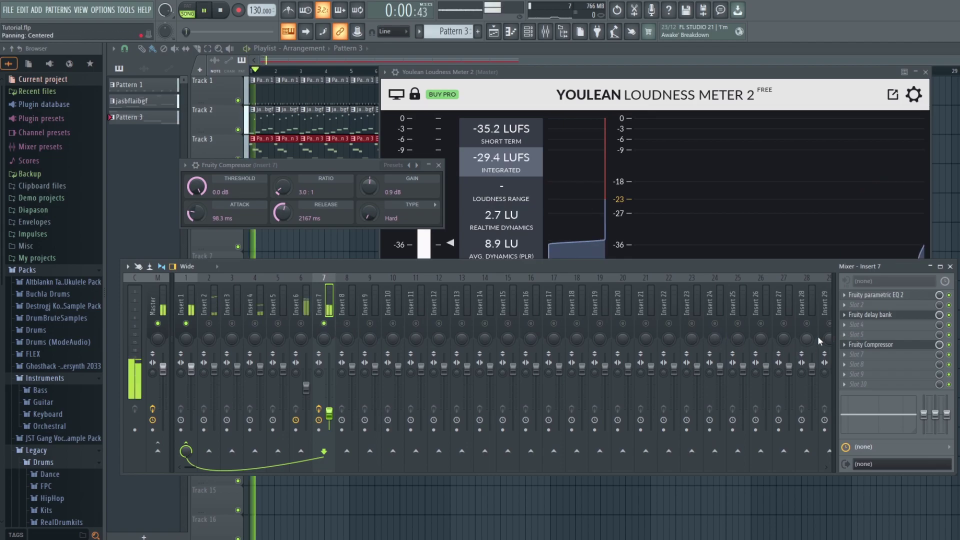
{"action": "left_click_drag", "start_coordinate": [875, 344], "coordinate": [887, 337]}
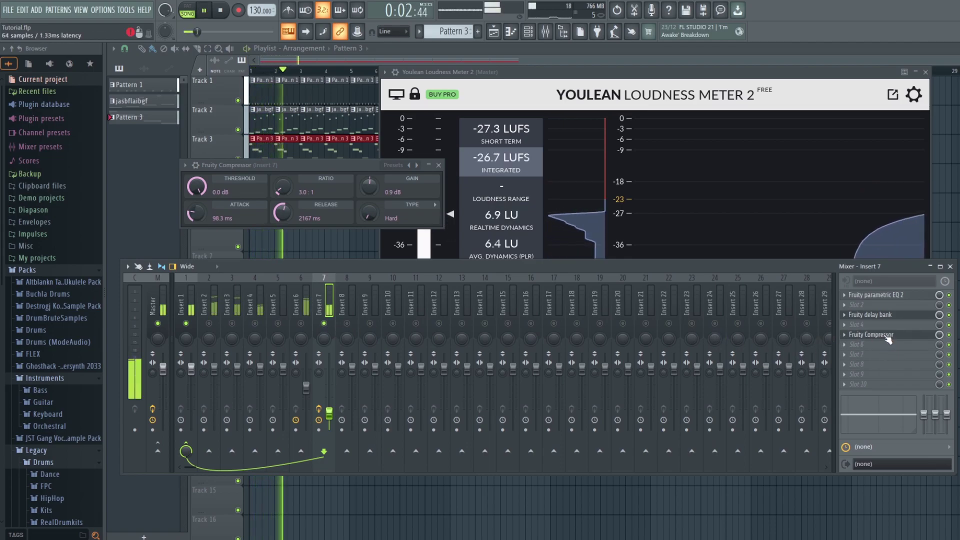
{"action": "key", "text": "space"}
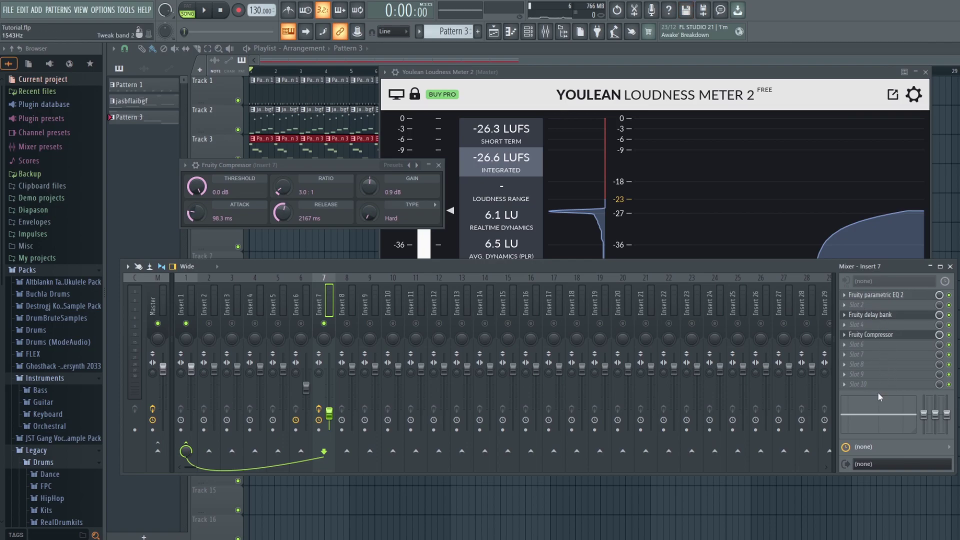
{"action": "left_click_drag", "start_coordinate": [875, 335], "coordinate": [877, 329]}
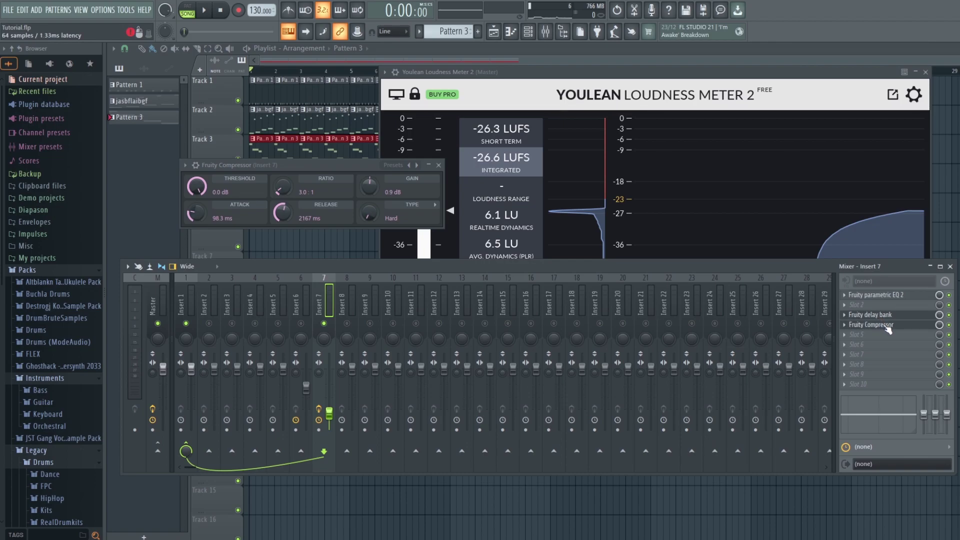
- Play the song and reorder Insert 7's effects to Fruity delay bank, Fruity parametric EQ 2, and Fruity Compressor in slots 1 to 3
{"action": "left_click_drag", "start_coordinate": [888, 329], "coordinate": [888, 340]}
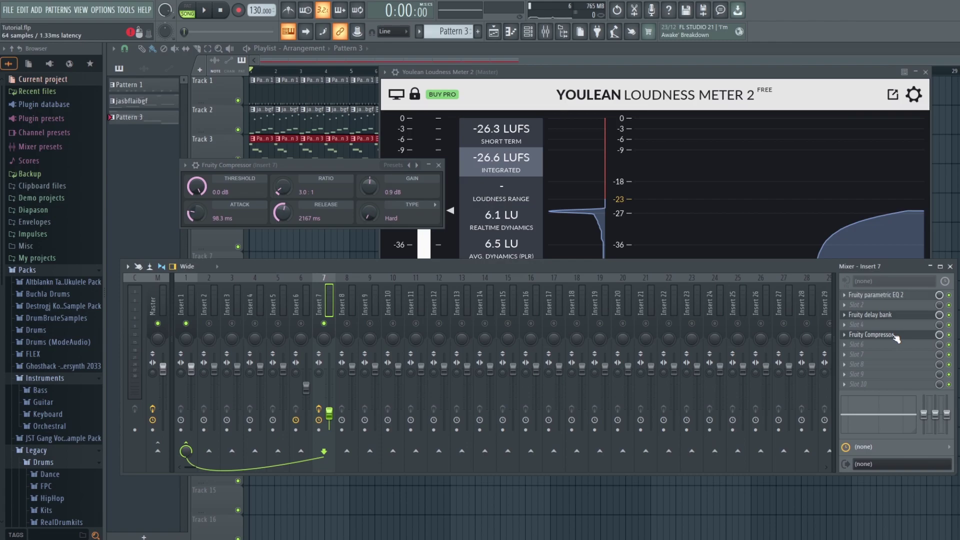
{"action": "left_click_drag", "start_coordinate": [896, 339], "coordinate": [897, 329]}
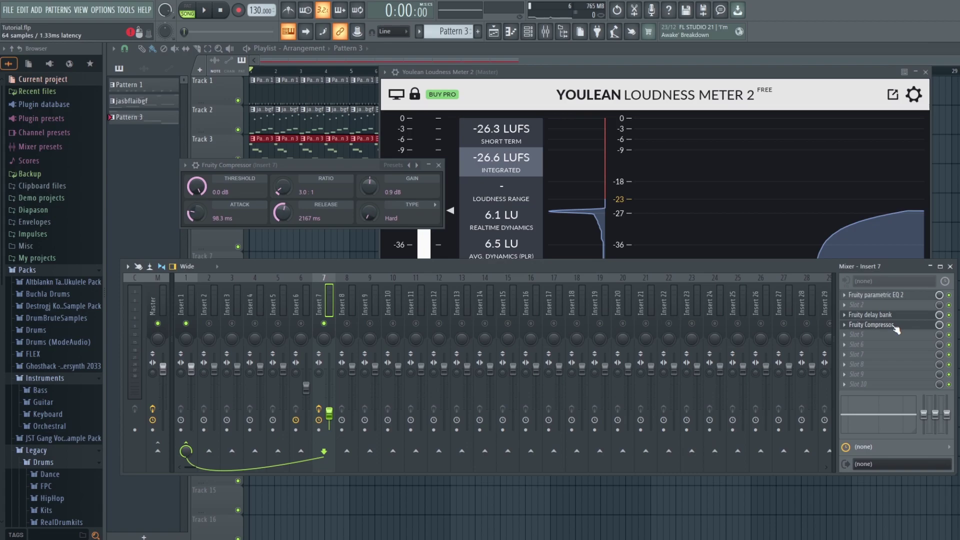
{"action": "key", "text": "space"}
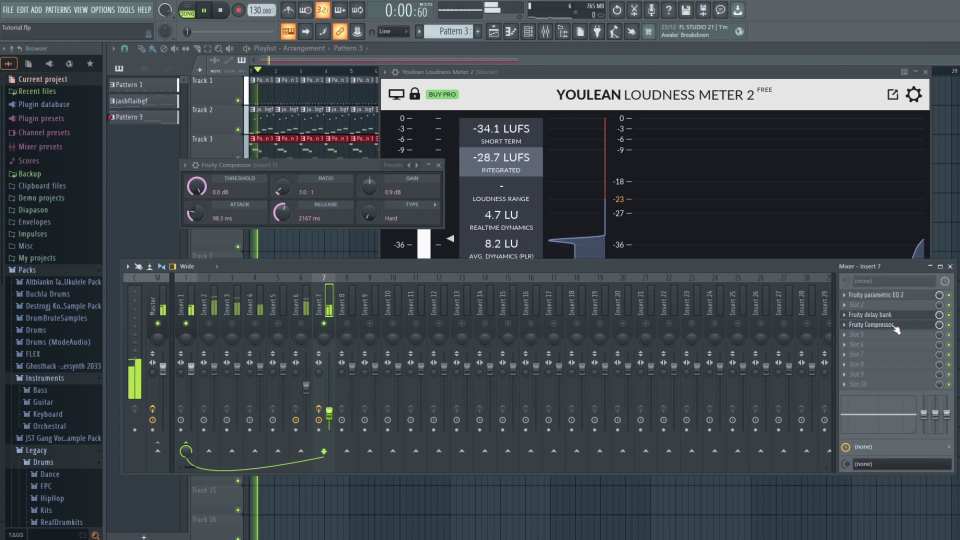
{"action": "left_click_drag", "start_coordinate": [897, 329], "coordinate": [897, 319]}
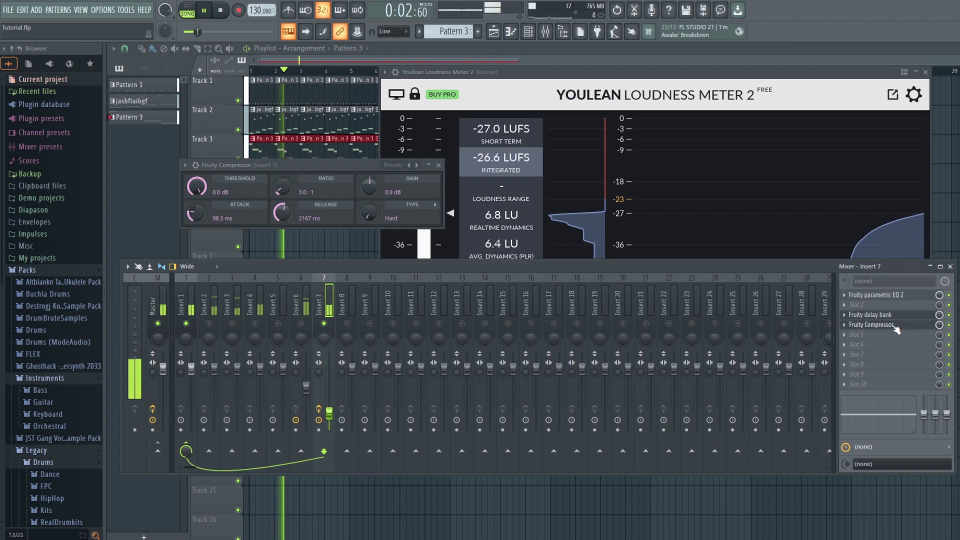
{"action": "mouse_move", "coordinate": [896, 320]}
{"action": "left_mouse_down"}
{"action": "mouse_move", "coordinate": [896, 329]}
{"action": "mouse_move", "coordinate": [888, 300]}
{"action": "mouse_move", "coordinate": [881, 320]}
{"action": "mouse_move", "coordinate": [880, 299]}
{"action": "mouse_move", "coordinate": [881, 320]}
{"action": "left_mouse_up"}
{"action": "key", "text": "space"}
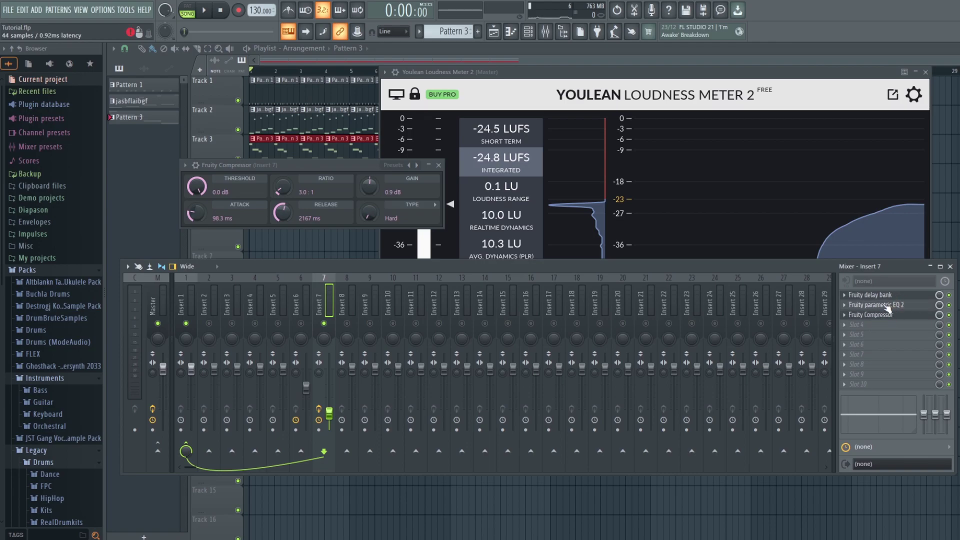
{"action": "mouse_move", "coordinate": [889, 308]}
{"action": "left_mouse_down"}
{"action": "mouse_move", "coordinate": [888, 385]}
{"action": "mouse_move", "coordinate": [887, 300]}
{"action": "mouse_move", "coordinate": [889, 310]}
{"action": "left_mouse_up"}
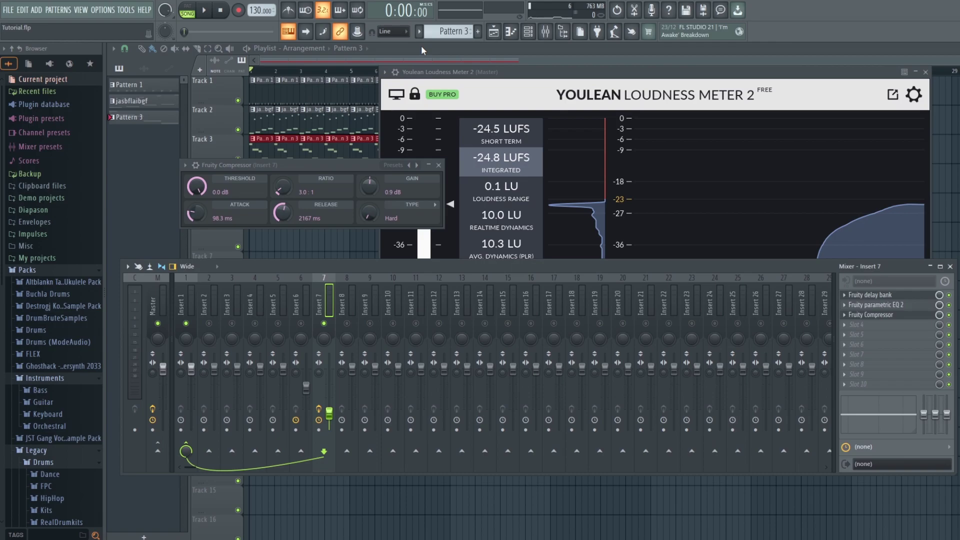
- Close and reopen the Master track's Youlean Loudness Meter 2, and open the Plugin Manager from the full generator plugin list
{"action": "left_click", "coordinate": [927, 72]}
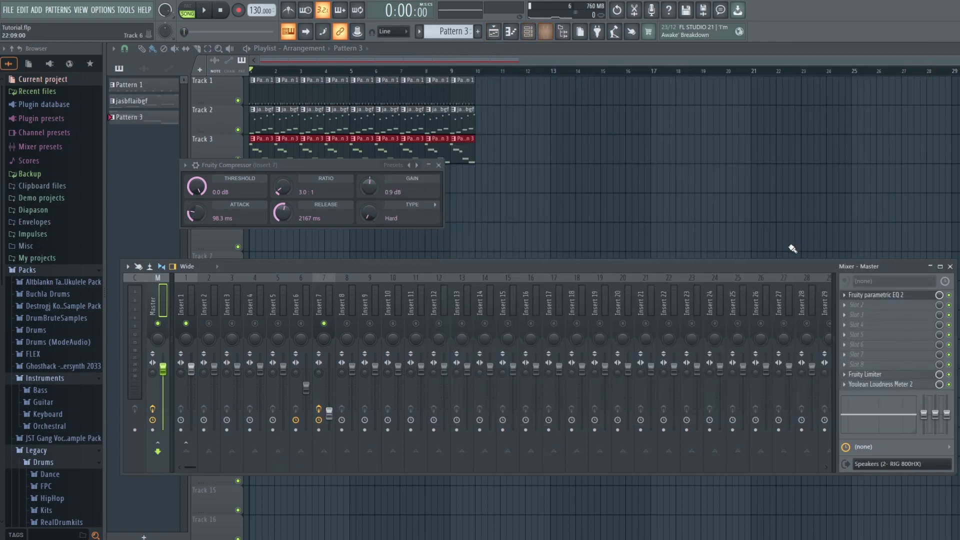
{"action": "left_click", "coordinate": [895, 384]}
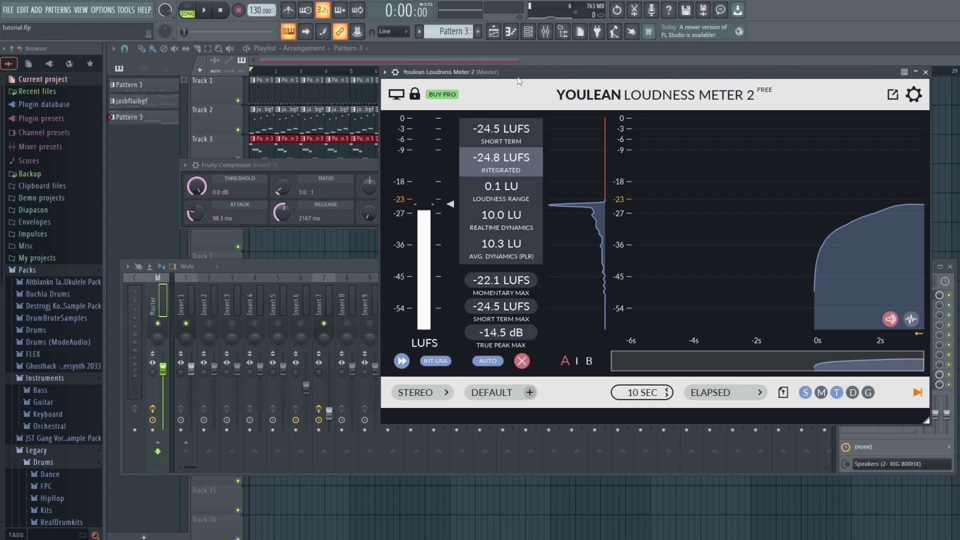
{"action": "left_click", "coordinate": [36, 11]}
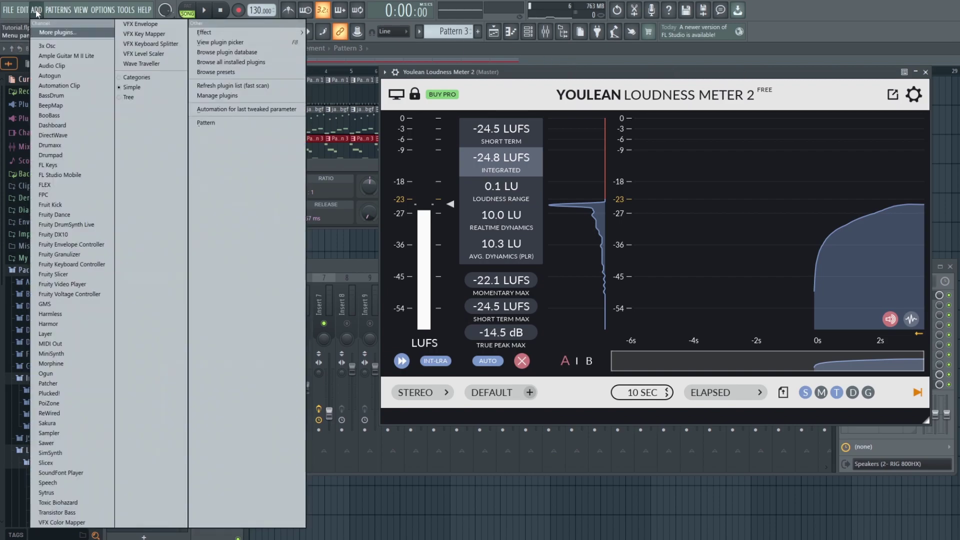
{"action": "left_click", "coordinate": [50, 33]}
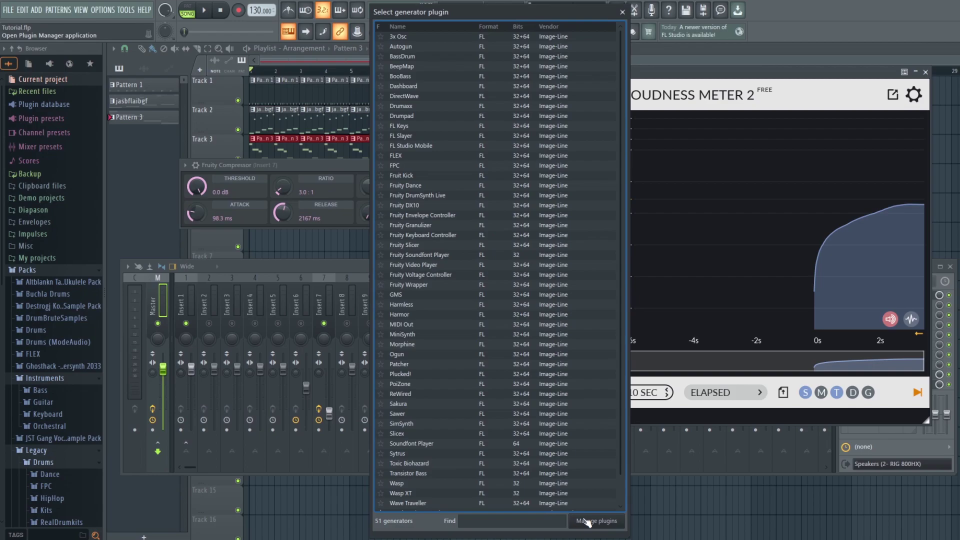
{"action": "key", "text": "Escape"}
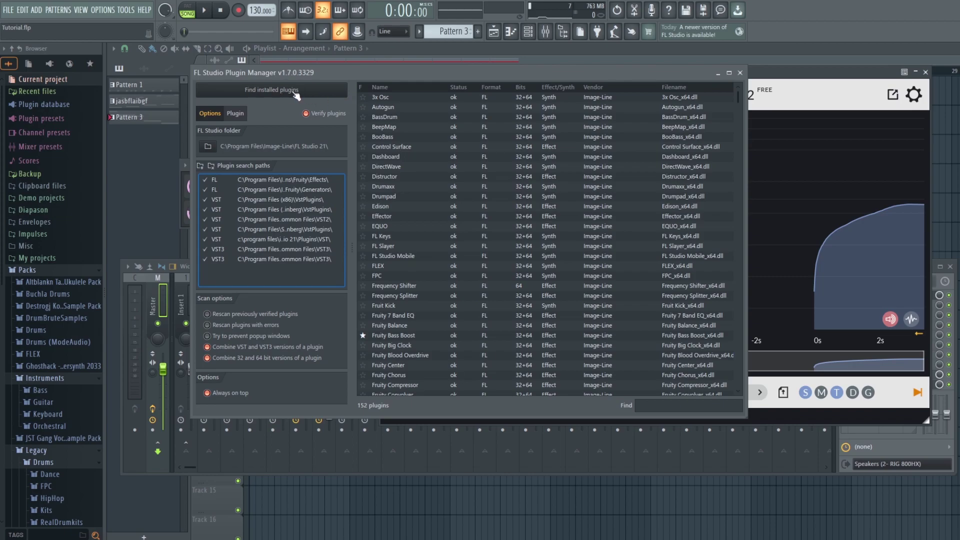
- Bring up the generator plugin list again, reach the Plugin Manager from it, and close the manager
{"action": "left_click", "coordinate": [36, 10]}
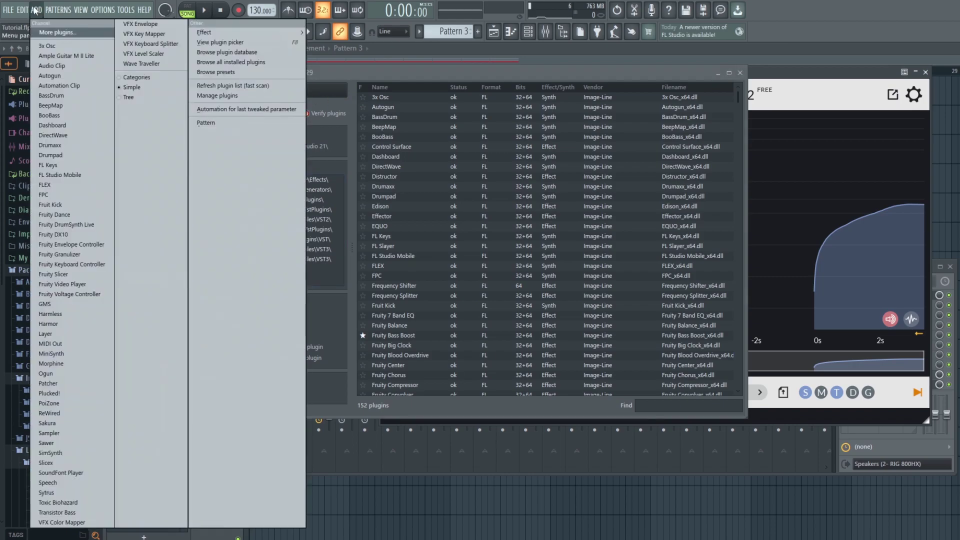
{"action": "left_click", "coordinate": [55, 33]}
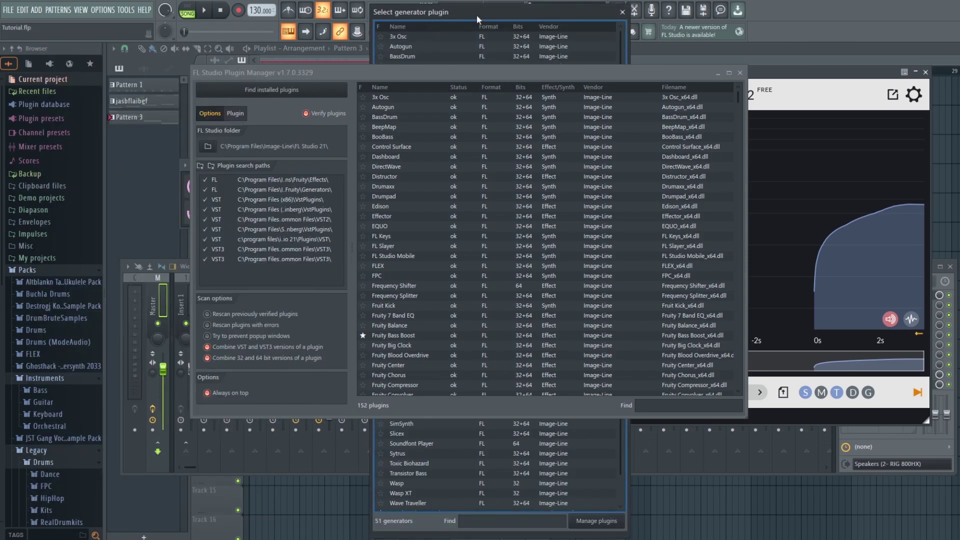
{"action": "left_click", "coordinate": [718, 73]}
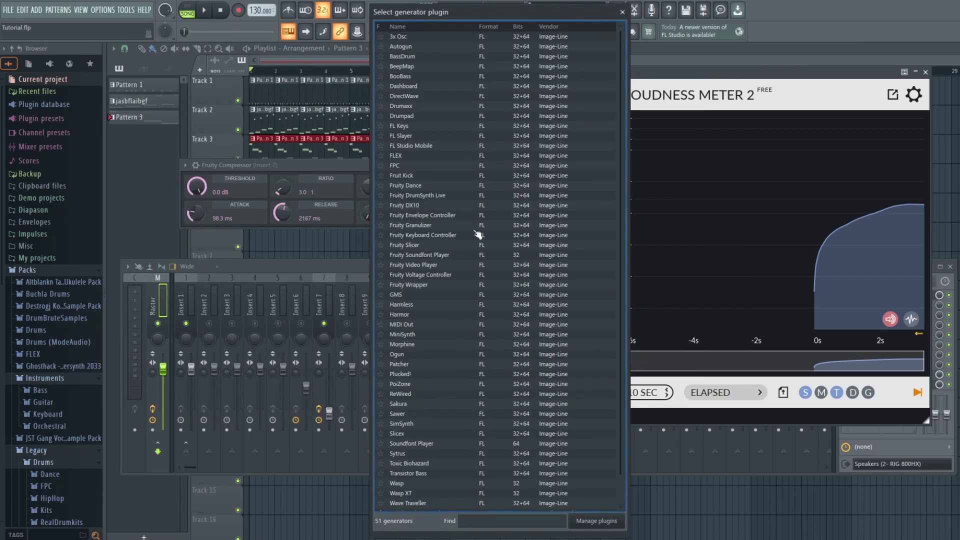
{"action": "left_click", "coordinate": [588, 522]}
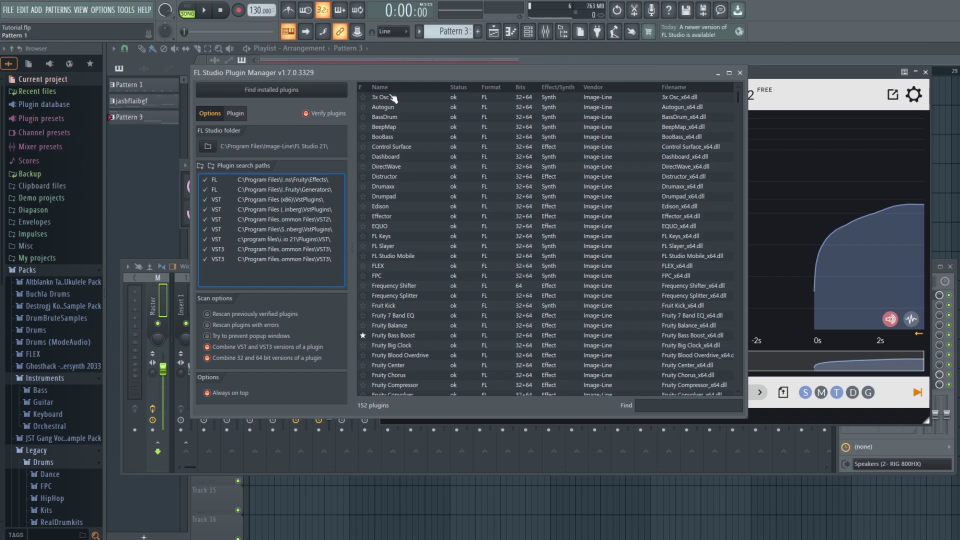
{"action": "left_click", "coordinate": [740, 73]}
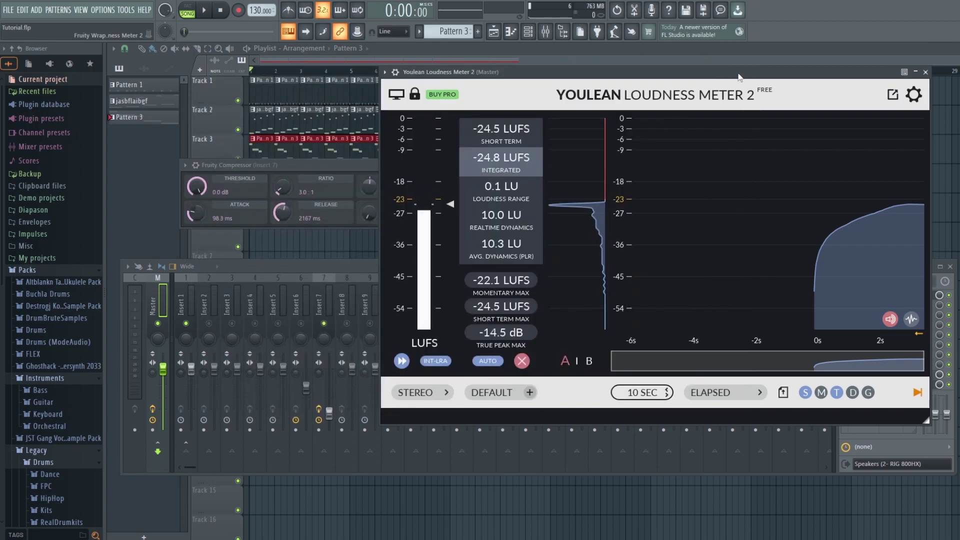
- Clear the open plugin windows and bring up the mixer, the Cello piano roll and the channel rack
{"action": "left_click", "coordinate": [548, 32]}
{"action": "left_click", "coordinate": [856, 324]}
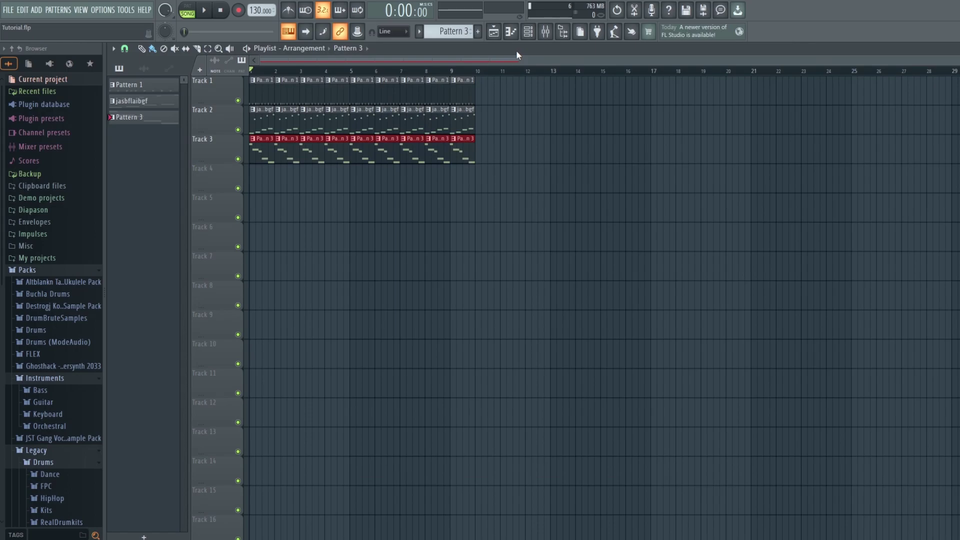
{"action": "left_click", "coordinate": [545, 32]}
{"action": "left_click", "coordinate": [545, 32]}
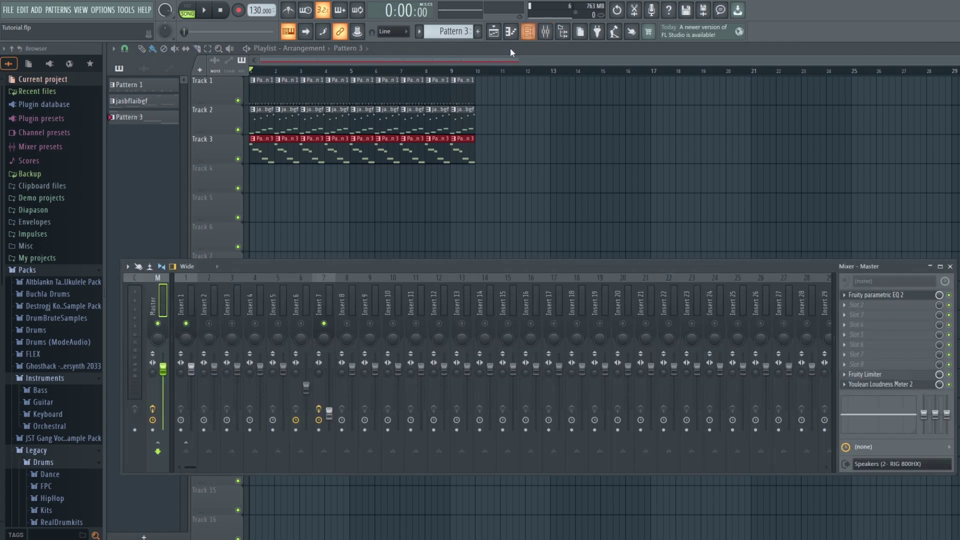
{"action": "left_click", "coordinate": [512, 33]}
{"action": "left_click", "coordinate": [528, 32]}
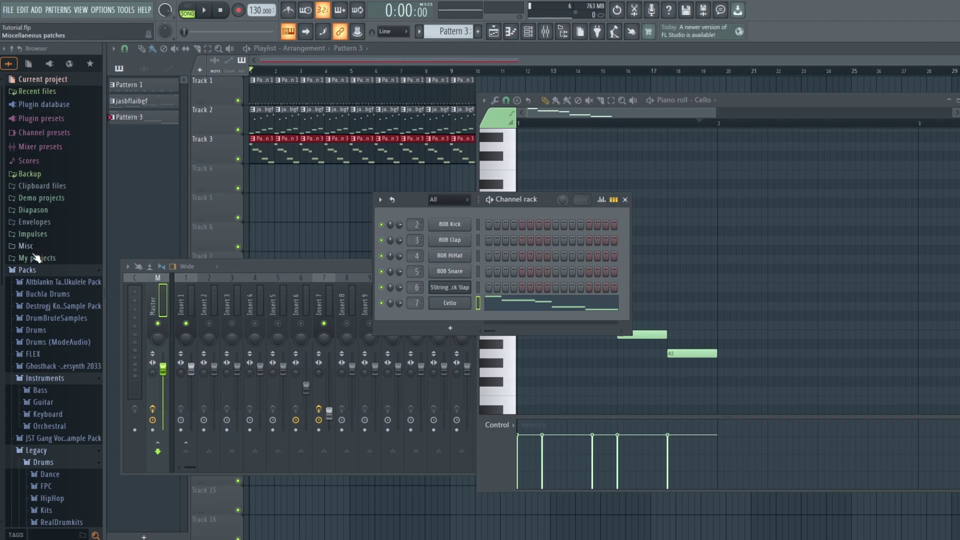
- Expand the RealDrumkits folder under Legacy > Drums in the browser's Packs
{"action": "scroll", "coordinate": [37, 282], "scroll_direction": "down", "scroll_amount": 5}
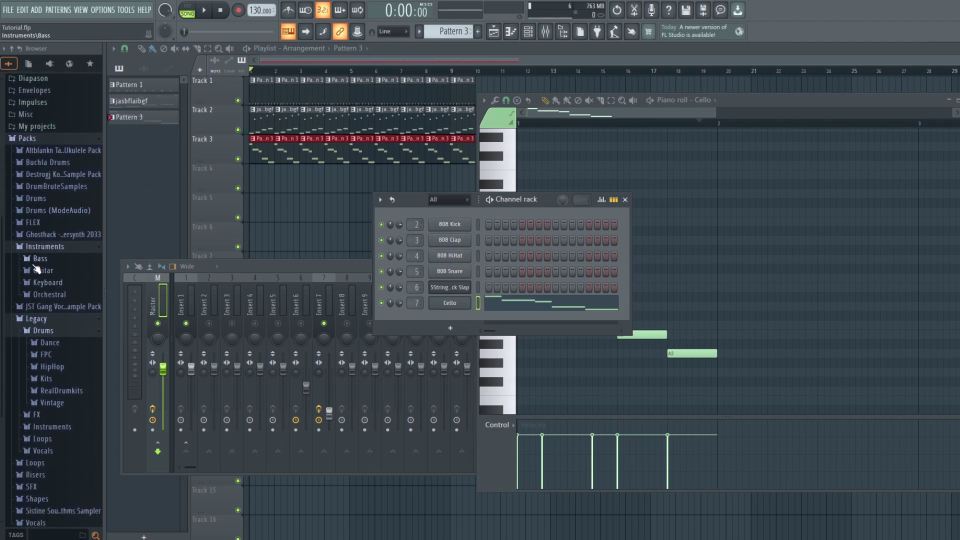
{"action": "scroll", "coordinate": [36, 226], "scroll_direction": "down", "scroll_amount": 4}
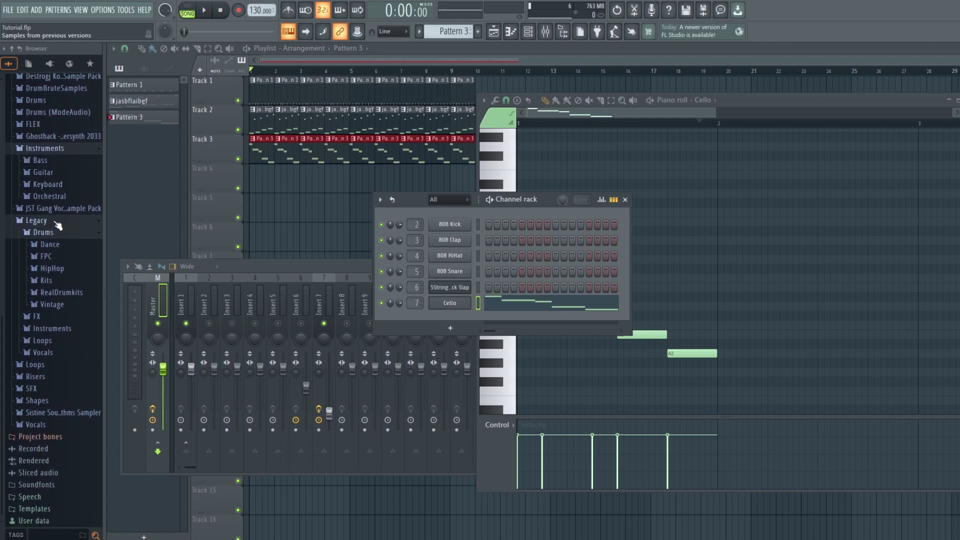
{"action": "left_click", "coordinate": [60, 294]}
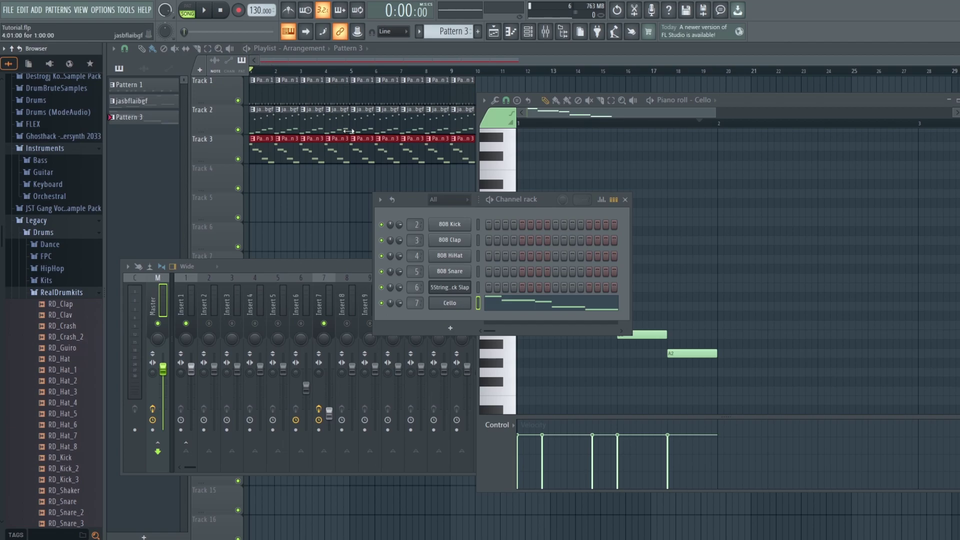
- Select Pattern 1, switch playback to pattern mode, and play it briefly before stopping
{"action": "key", "text": "KP_Subtract"}
{"action": "key", "text": "KP_Subtract"}
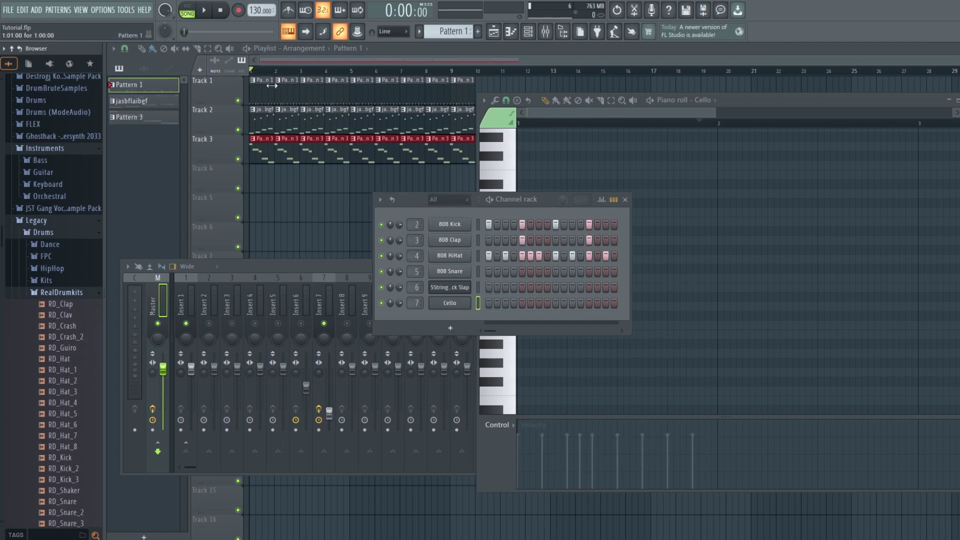
{"action": "left_click", "coordinate": [194, 11]}
{"action": "left_click", "coordinate": [203, 11]}
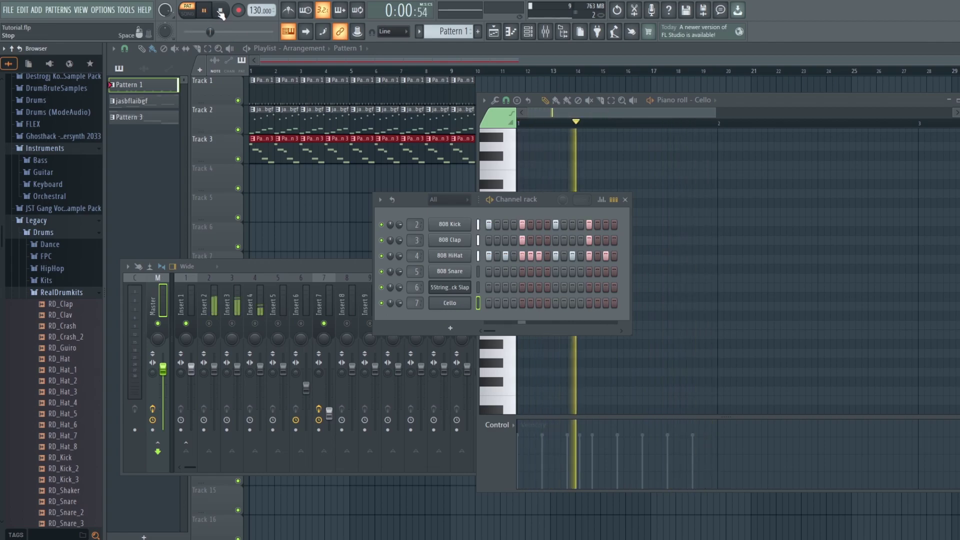
{"action": "left_click", "coordinate": [222, 13]}
- Turn off the solo on Insert 7 in the mixer and play Pattern 1 with the channel rack in front
{"action": "left_click", "coordinate": [545, 32]}
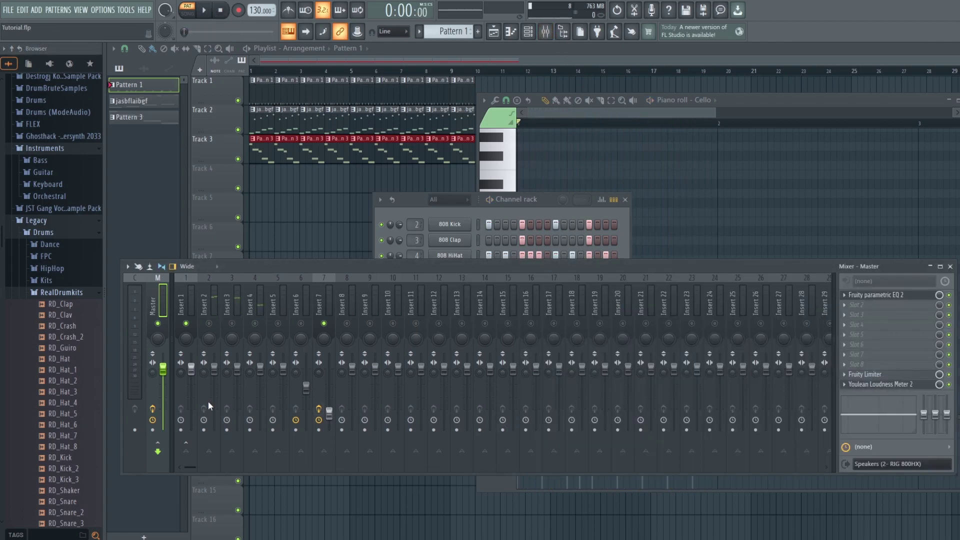
{"action": "right_click", "coordinate": [324, 324]}
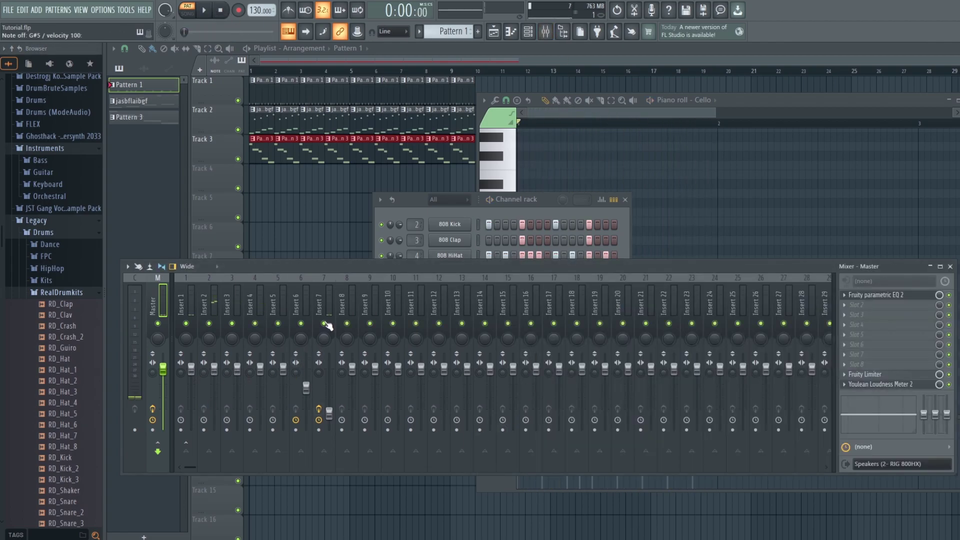
{"action": "left_click", "coordinate": [550, 199]}
{"action": "key", "text": "space"}
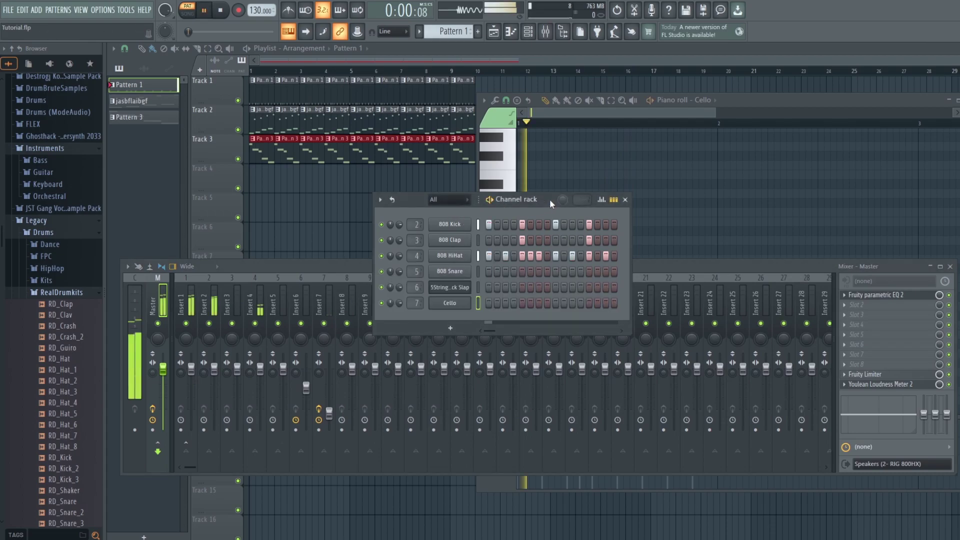
{"action": "key", "text": "space"}
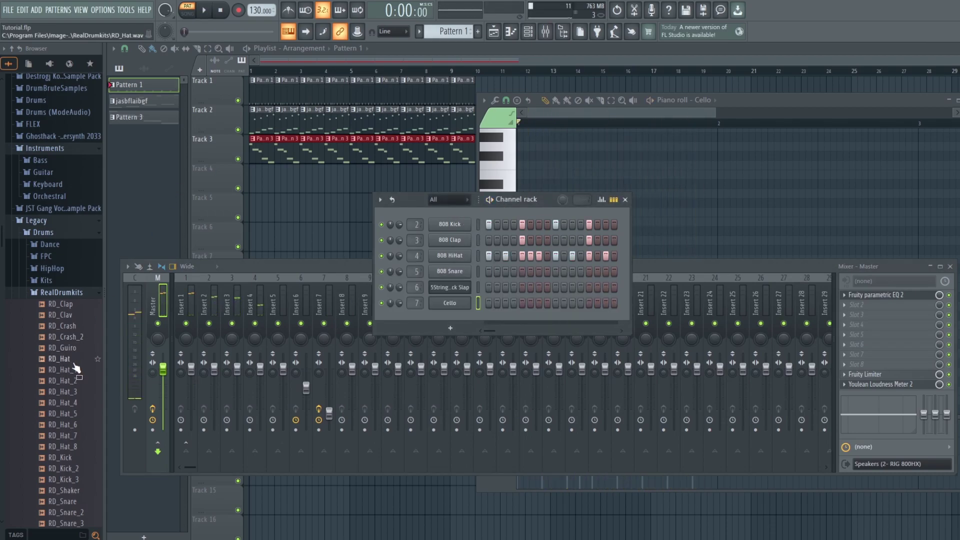
- Replace the 808 Kick channel's sample with RD_Kick_2 from RealDrumkits and audition the pattern
{"action": "scroll", "coordinate": [73, 342], "scroll_direction": "down", "scroll_amount": 2}
{"action": "left_click_drag", "start_coordinate": [69, 403], "coordinate": [449, 226]}
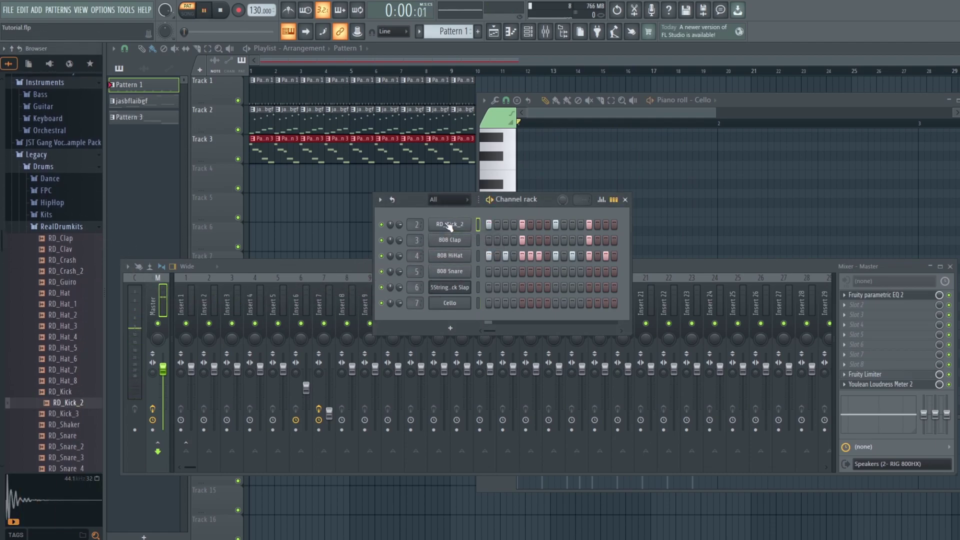
{"action": "key", "text": "space"}
{"action": "key", "text": "space"}
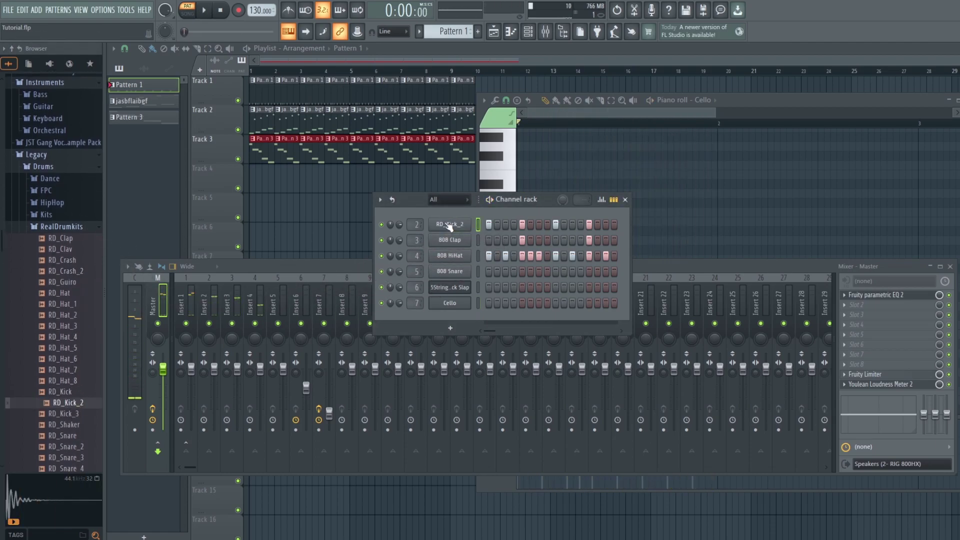